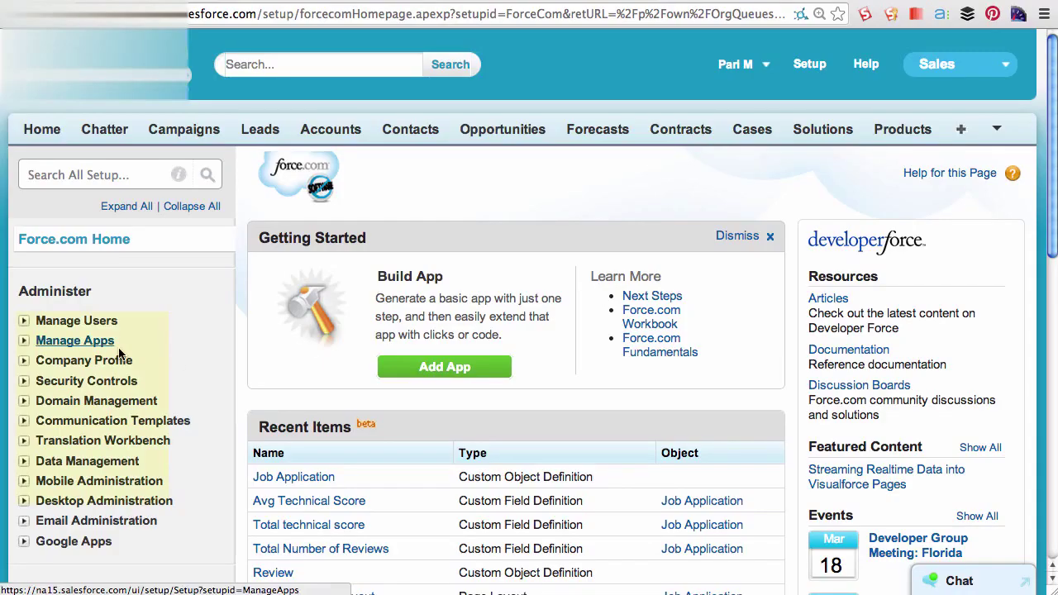
- Start a new queue labelled 'Leads Queue', letting the name auto-fill as Leads_Queue
{"action": "left_click", "coordinate": [25, 323]}
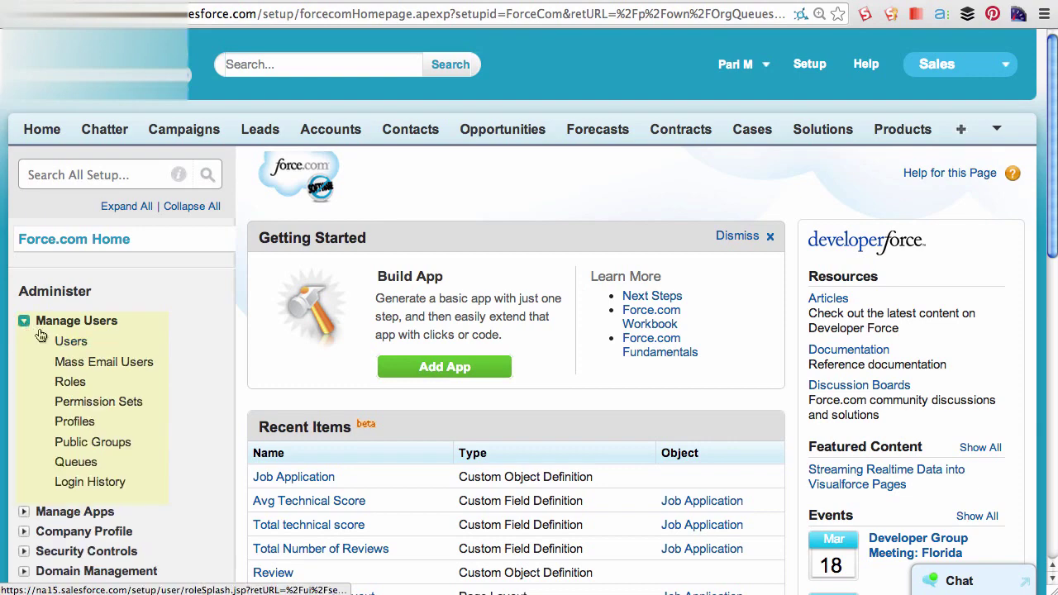
{"action": "left_click", "coordinate": [75, 466]}
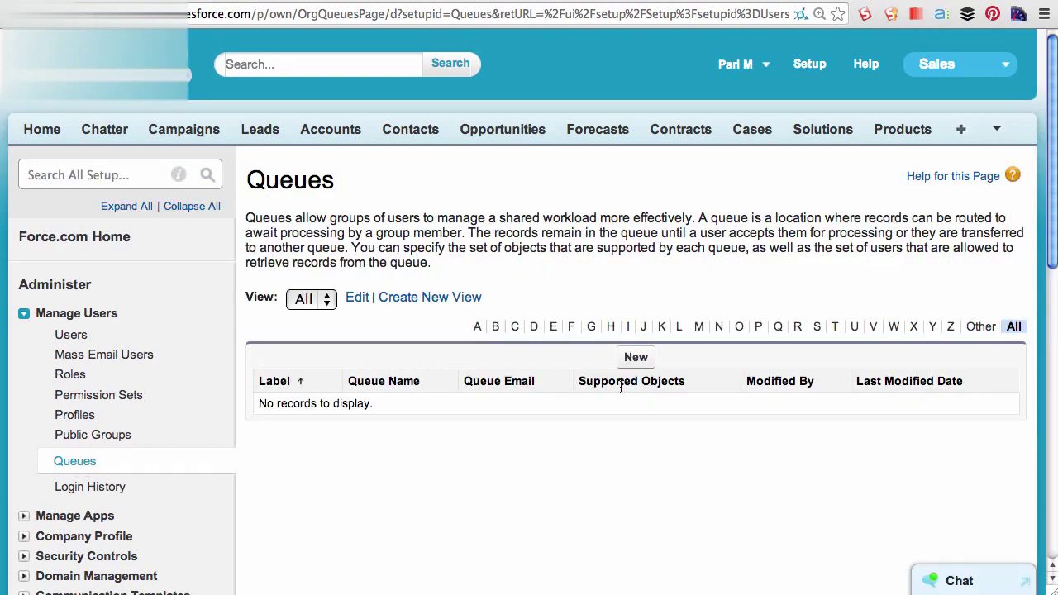
{"action": "left_click", "coordinate": [633, 364]}
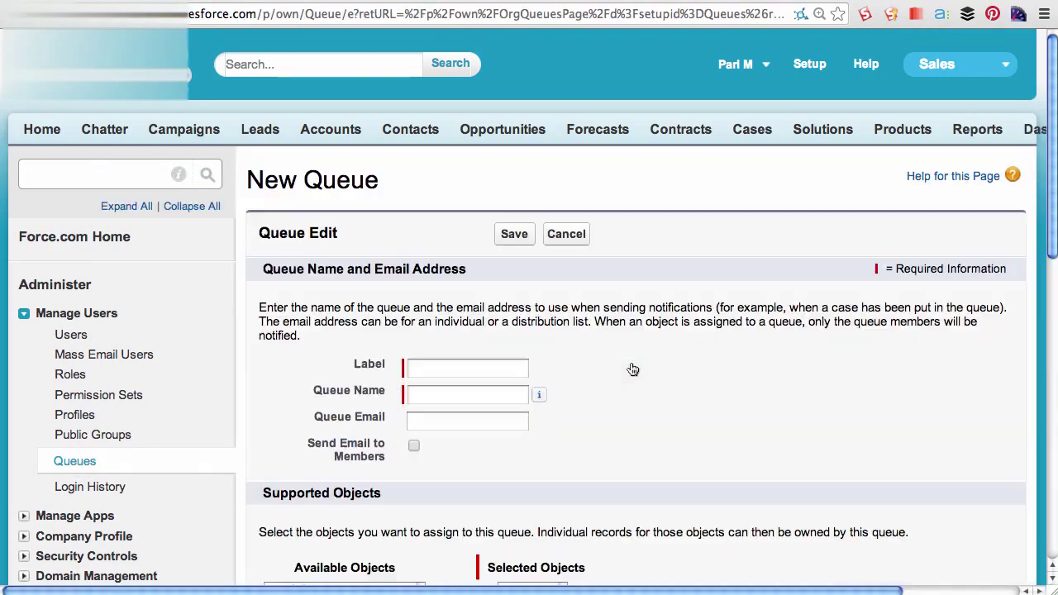
{"action": "scroll", "coordinate": [633, 369], "scroll_direction": "down", "scroll_amount": 4}
{"action": "left_click", "coordinate": [465, 219]}
{"action": "type", "text": "Leads Queue"}
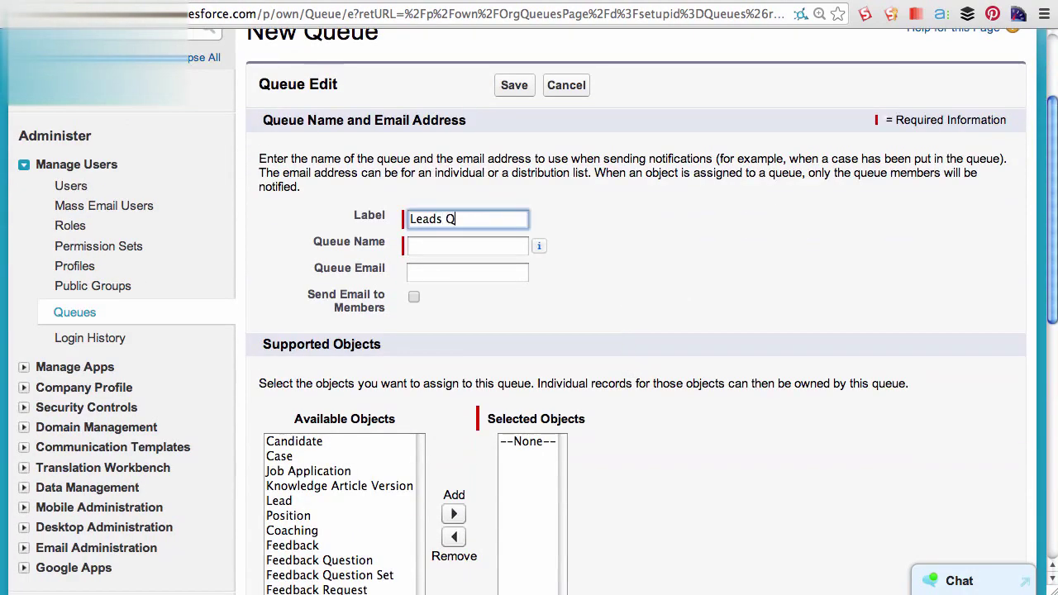
{"action": "key", "text": "Tab"}
- Add Lead as the queue's supported object and the user as its member
{"action": "scroll", "coordinate": [483, 279], "scroll_direction": "down", "scroll_amount": 3}
{"action": "scroll", "coordinate": [483, 279], "scroll_direction": "down", "scroll_amount": 1}
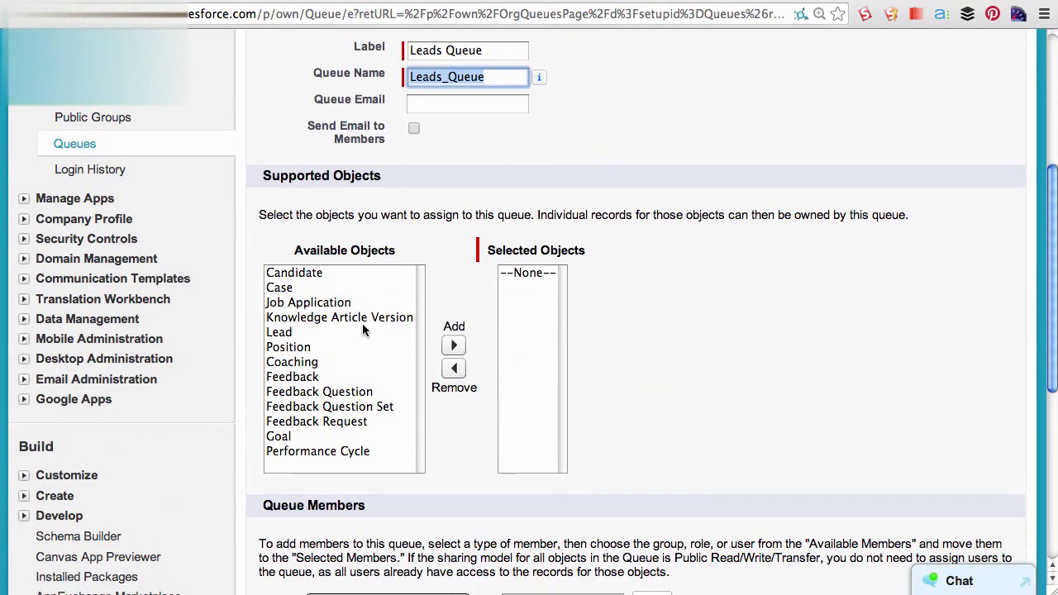
{"action": "left_click", "coordinate": [314, 334]}
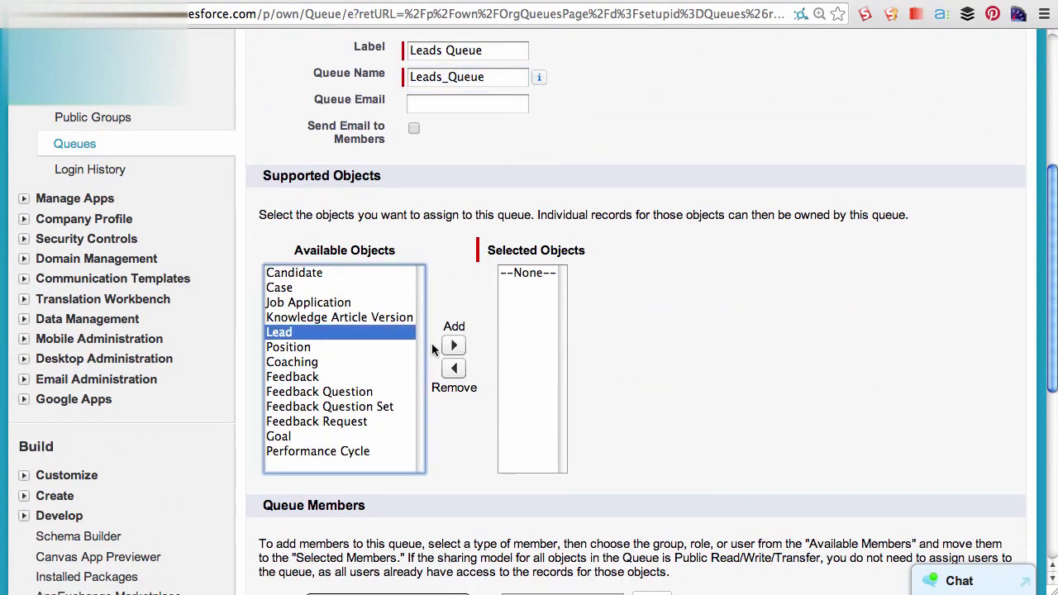
{"action": "left_click", "coordinate": [447, 347]}
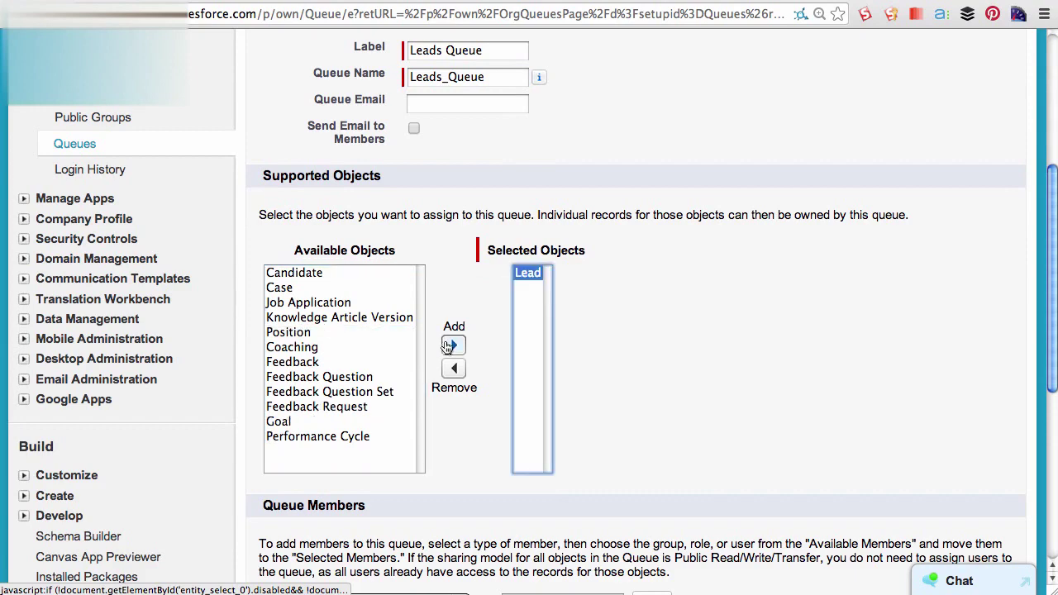
{"action": "scroll", "coordinate": [408, 358], "scroll_direction": "down", "scroll_amount": 5}
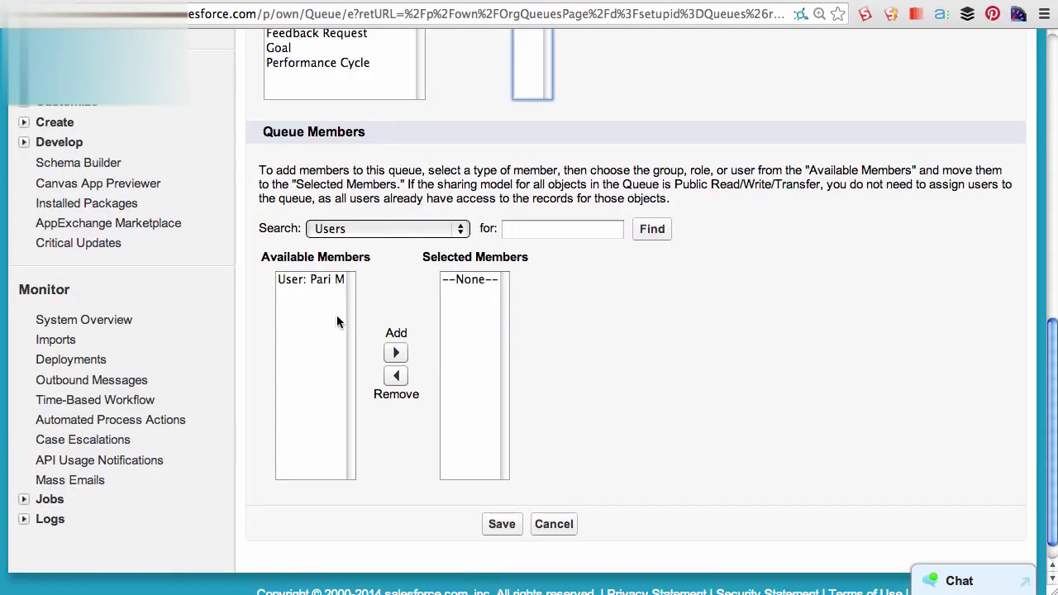
{"action": "left_click", "coordinate": [314, 281]}
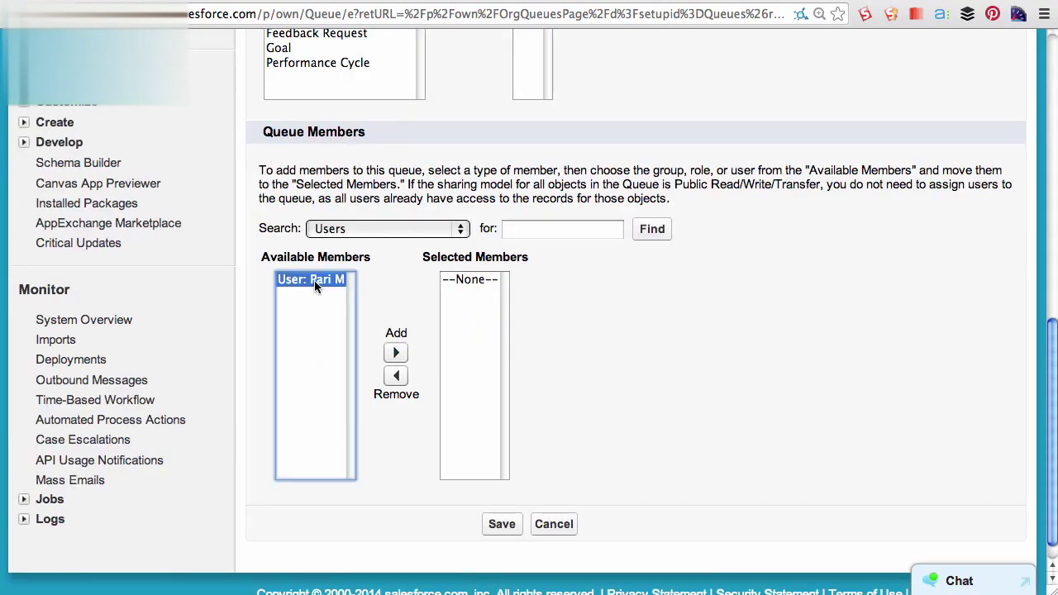
{"action": "left_click", "coordinate": [398, 354]}
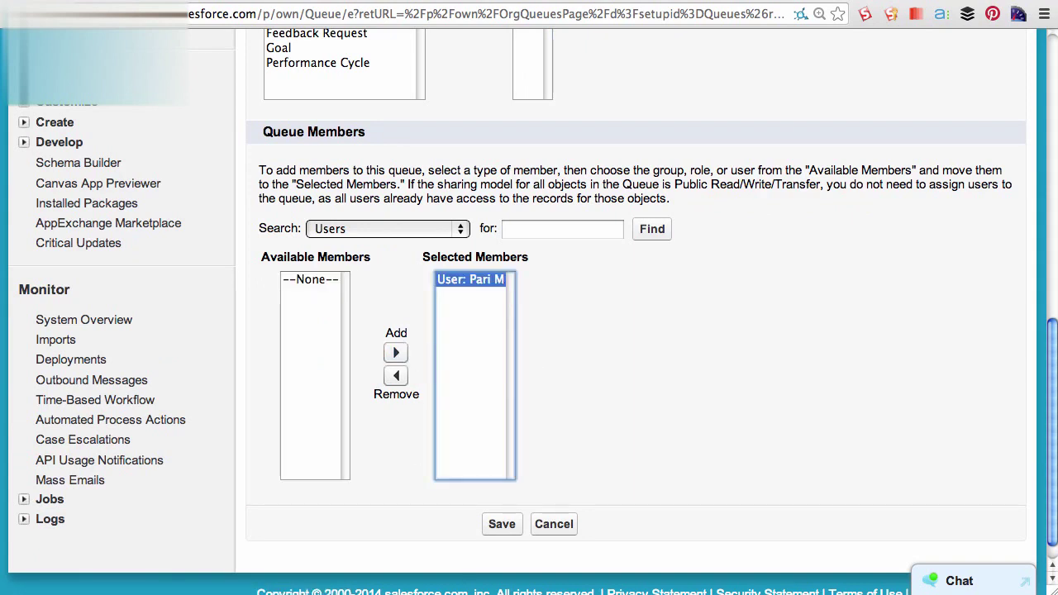
{"action": "left_click", "coordinate": [711, 363]}
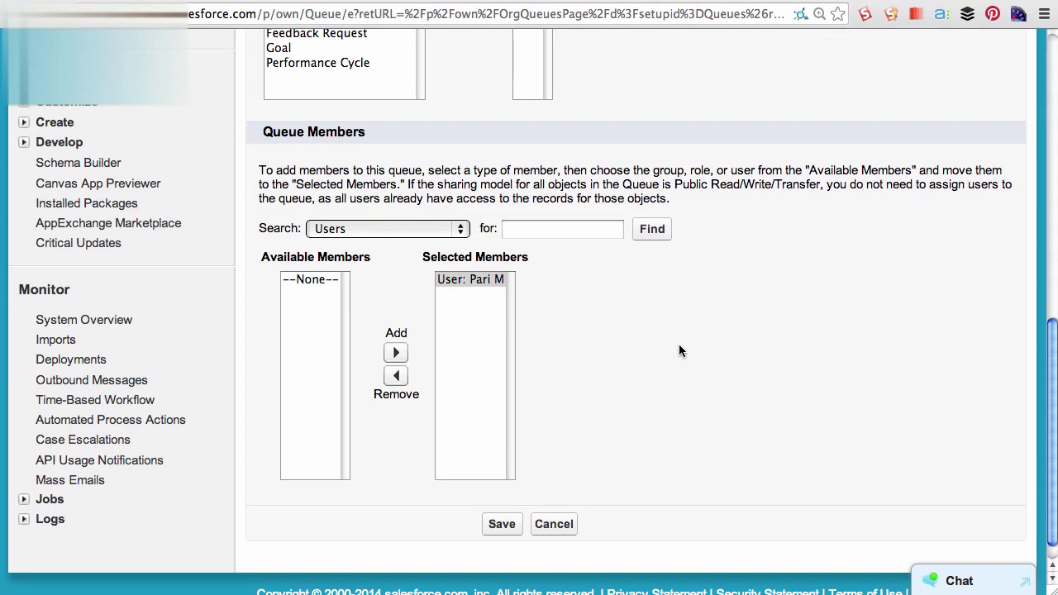
- Save Leads Queue, then create a lead with first and last name for company 'Intel Inc'
{"action": "left_click", "coordinate": [500, 525]}
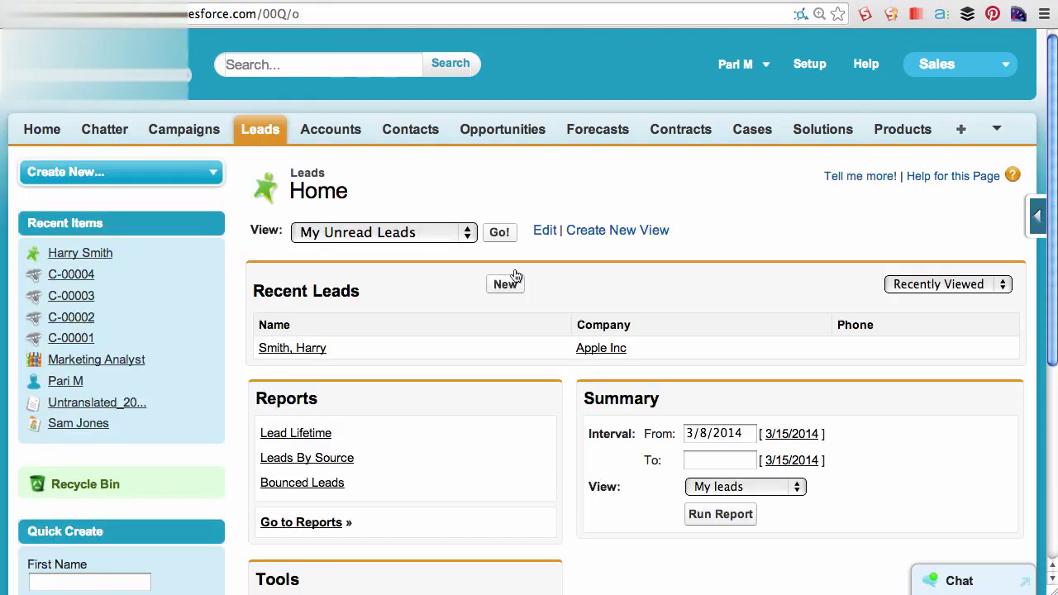
{"action": "left_click", "coordinate": [507, 286]}
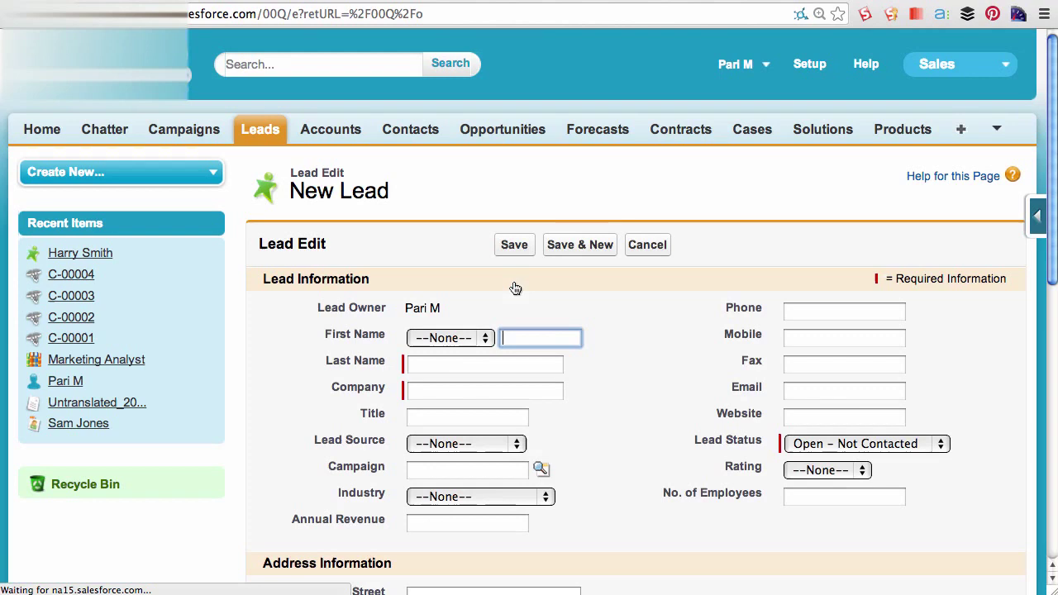
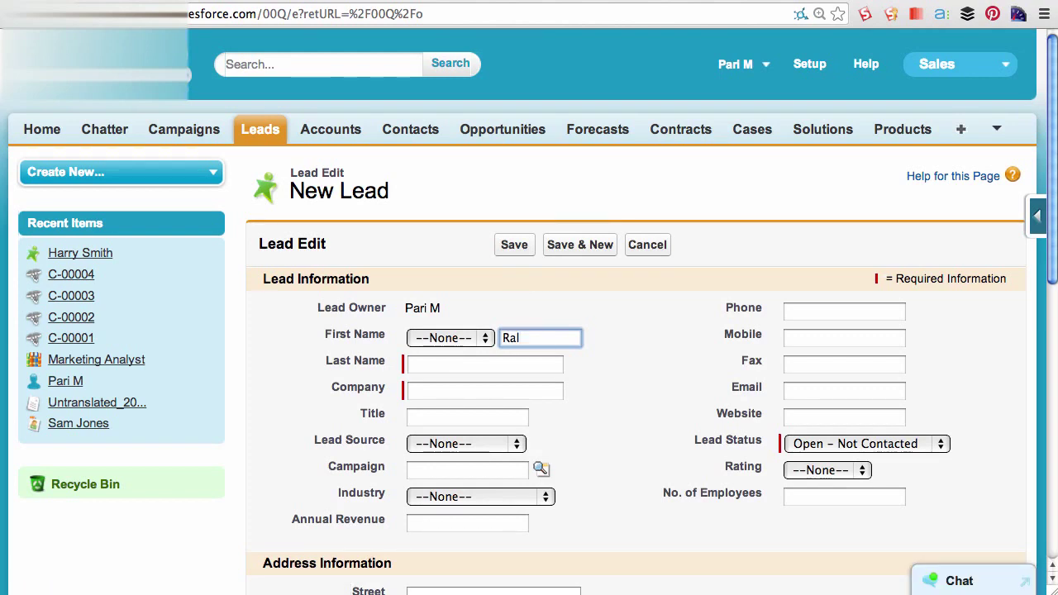
{"action": "key", "text": "Tab"}
{"action": "key", "text": "Tab"}
{"action": "type", "text": "In"}
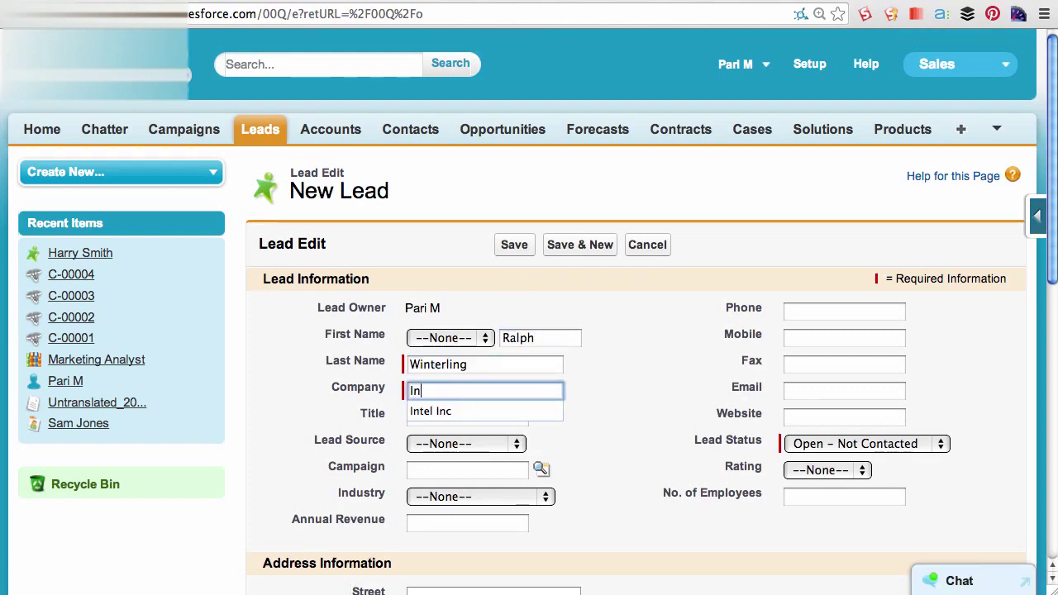
{"action": "type", "text": "tel Inc"}
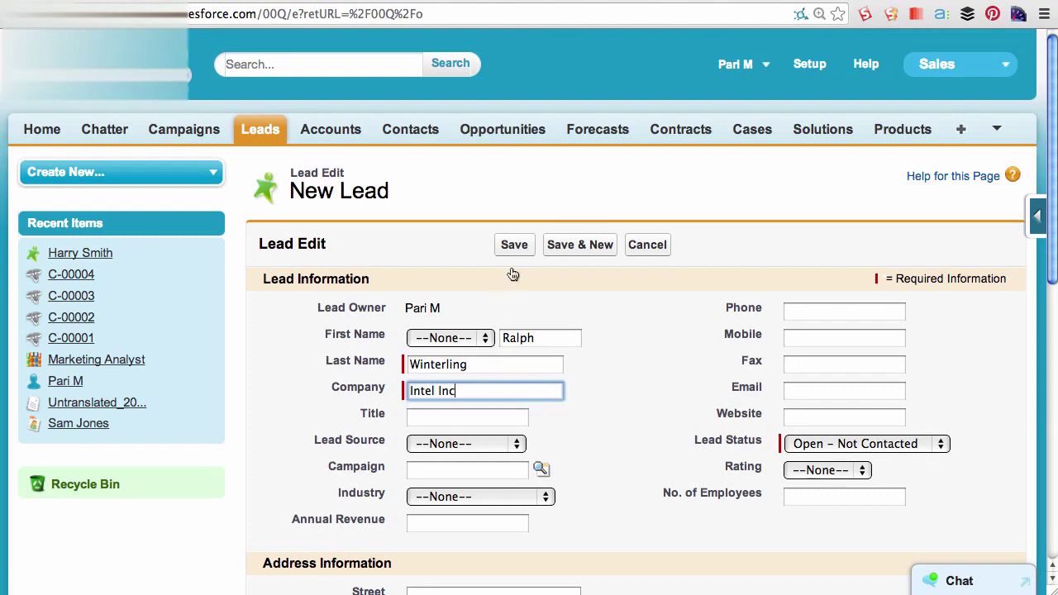
{"action": "left_click", "coordinate": [519, 248]}
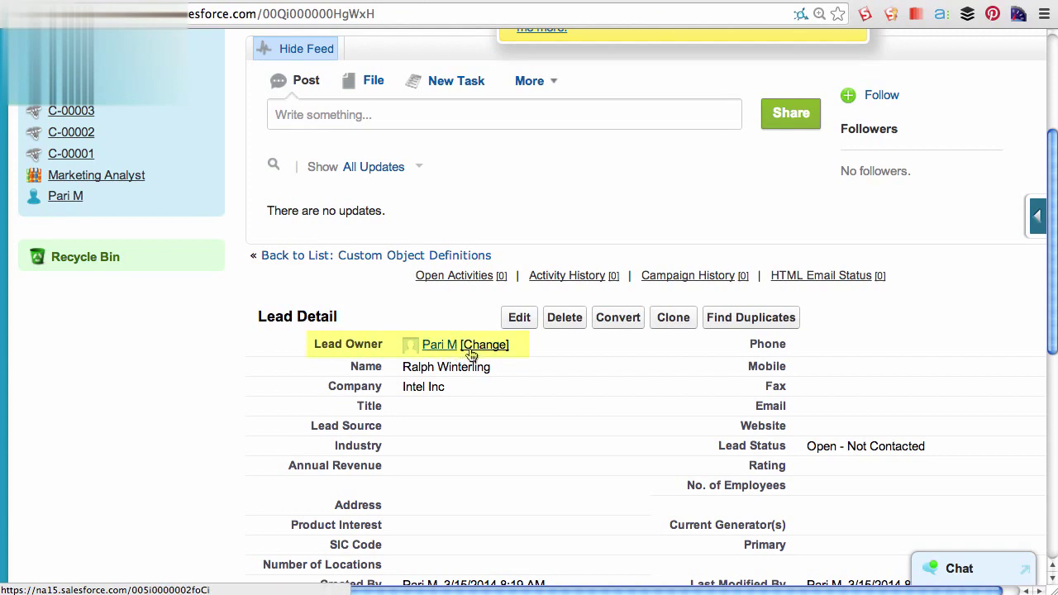
- Transfer the Intel Inc lead's ownership to the queue Leads Queue
{"action": "left_click", "coordinate": [469, 349]}
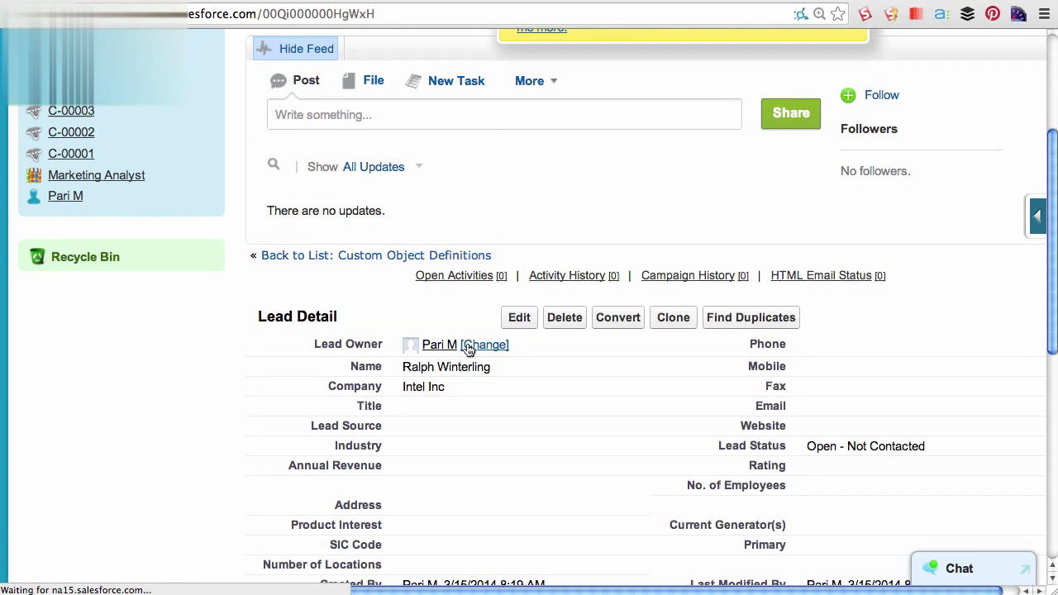
{"action": "left_click", "coordinate": [476, 413]}
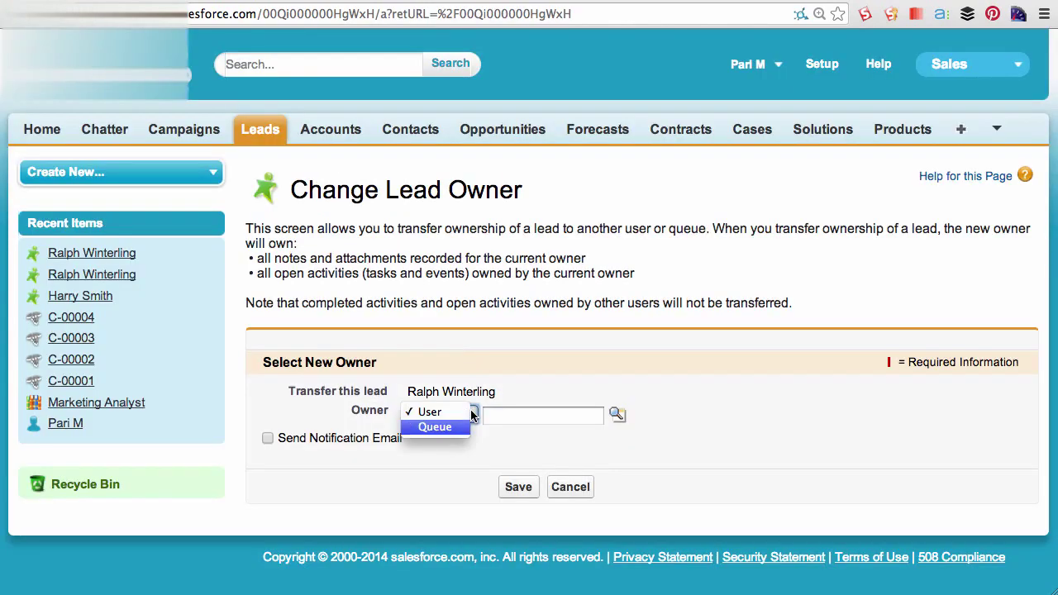
{"action": "left_click", "coordinate": [466, 425]}
{"action": "left_click", "coordinate": [616, 415]}
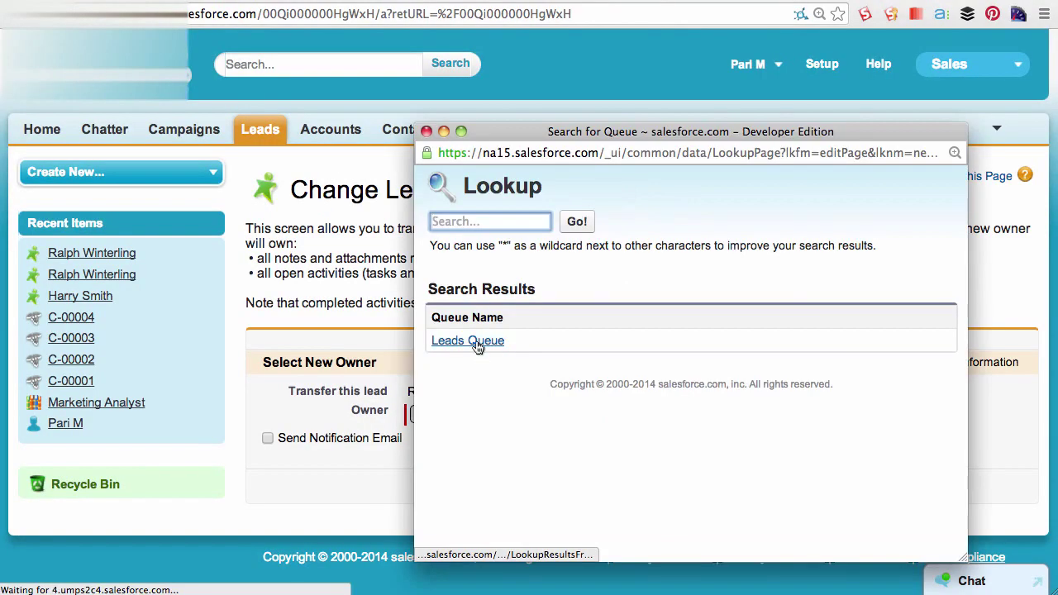
{"action": "left_click", "coordinate": [468, 406]}
{"action": "left_click", "coordinate": [513, 484]}
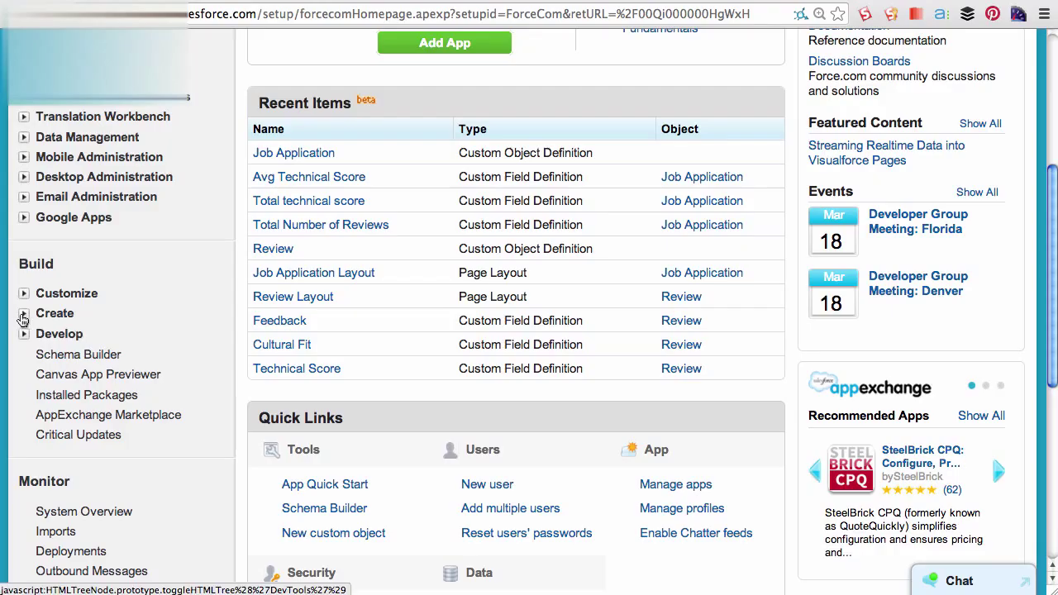
- From Workflow & Approvals > Workflow Rules, start a new rule on the Lead object
{"action": "left_click", "coordinate": [23, 315]}
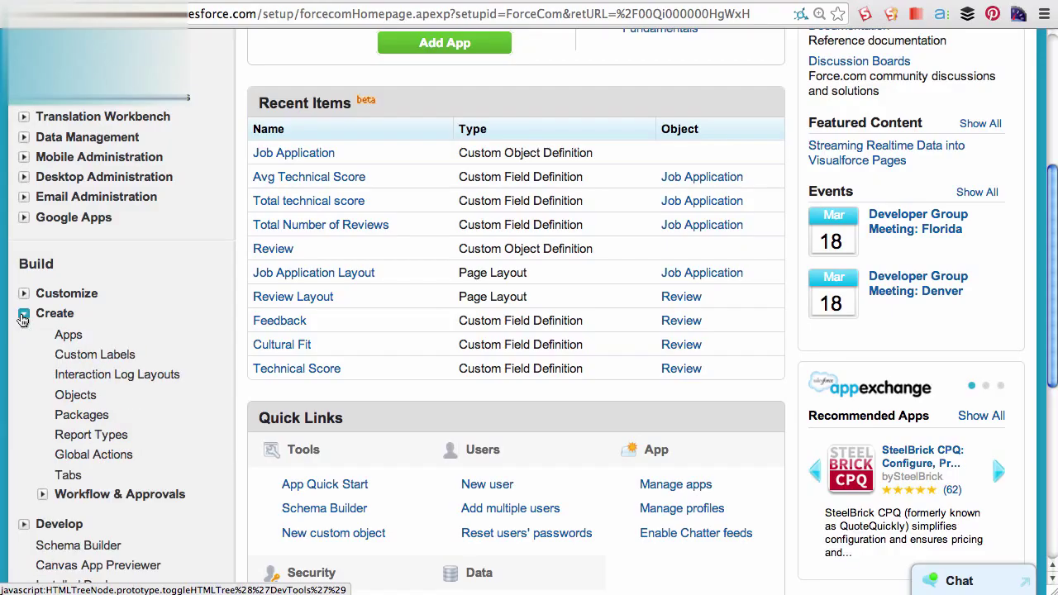
{"action": "left_click", "coordinate": [42, 494]}
{"action": "scroll", "coordinate": [46, 499], "scroll_direction": "down", "scroll_amount": 1}
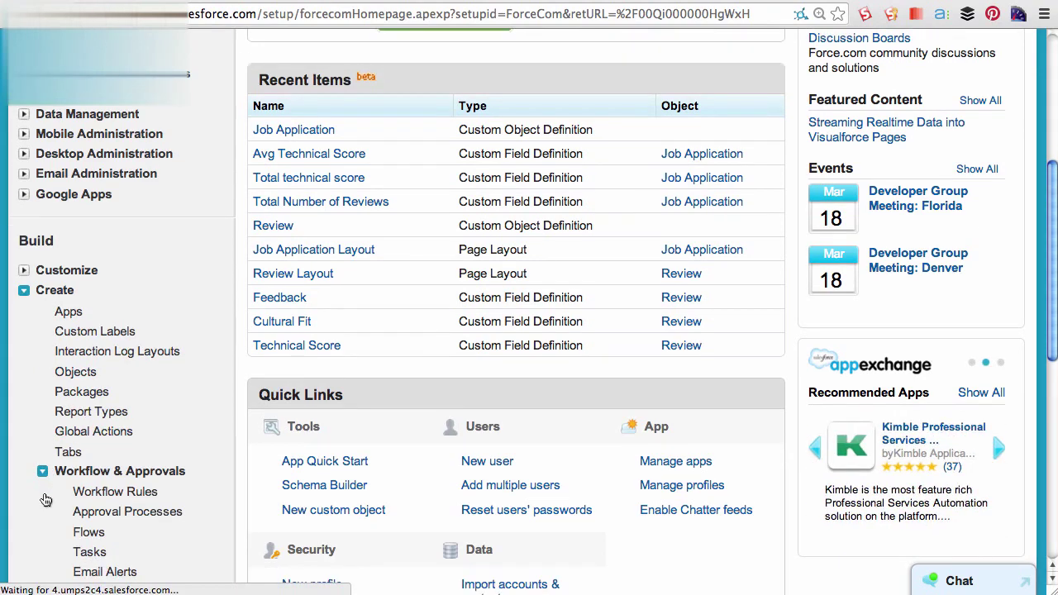
{"action": "left_click", "coordinate": [97, 493]}
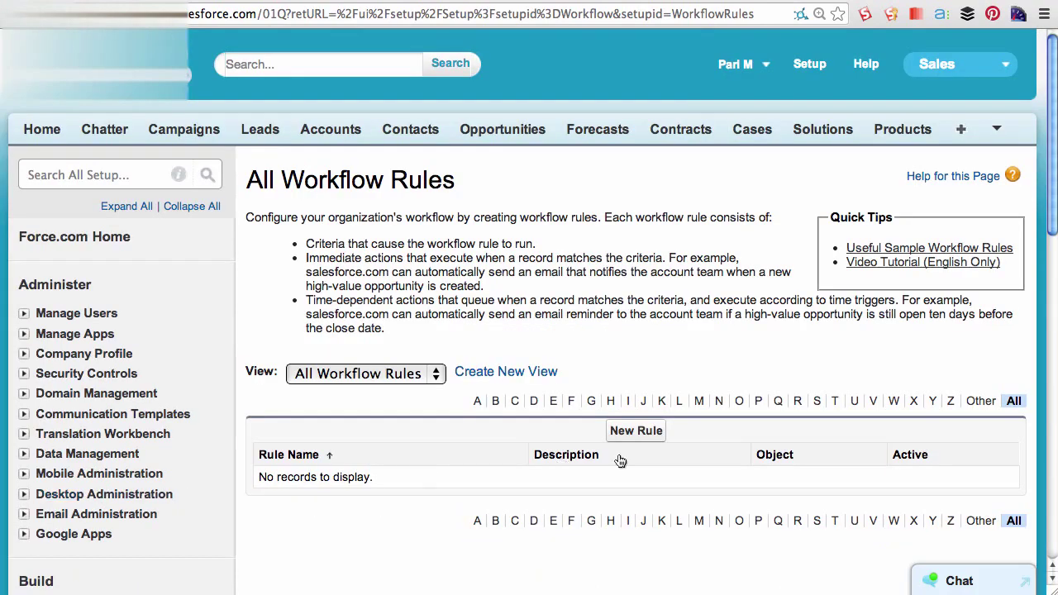
{"action": "left_click", "coordinate": [637, 430]}
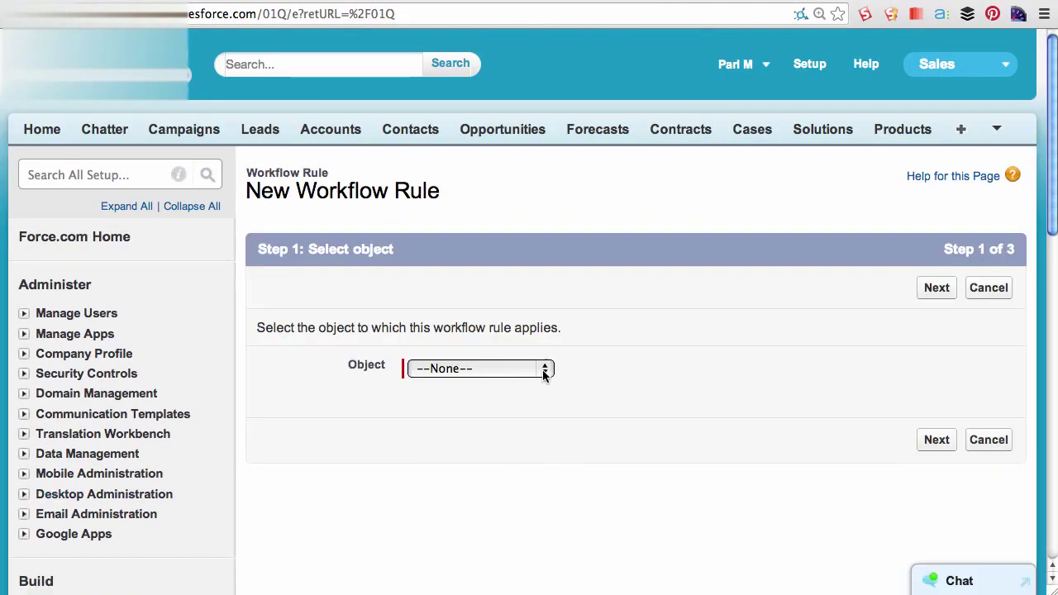
{"action": "left_click", "coordinate": [545, 370]}
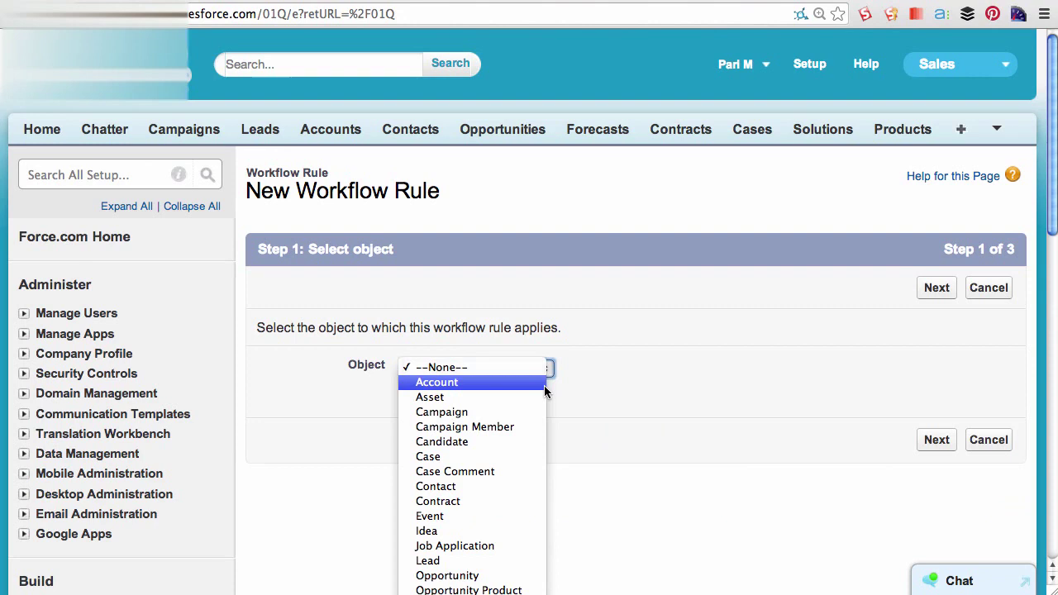
{"action": "left_click", "coordinate": [499, 562]}
{"action": "left_click", "coordinate": [932, 441]}
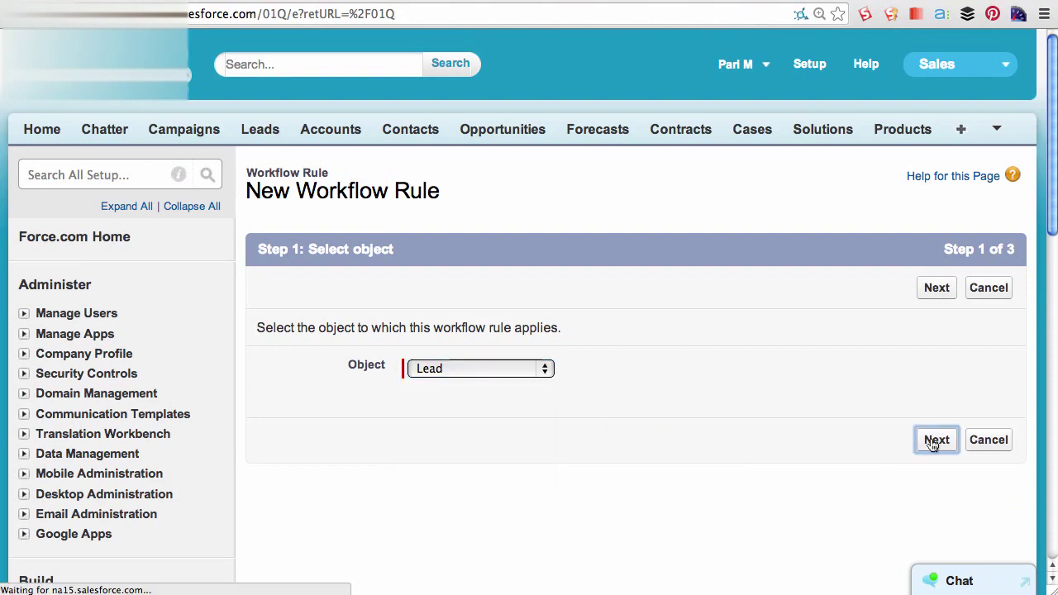
- Name the rule 'Update Lead Owners' with its description, evaluated only when a lead is created
{"action": "left_click", "coordinate": [463, 420]}
{"action": "type", "text": "Update Led"}
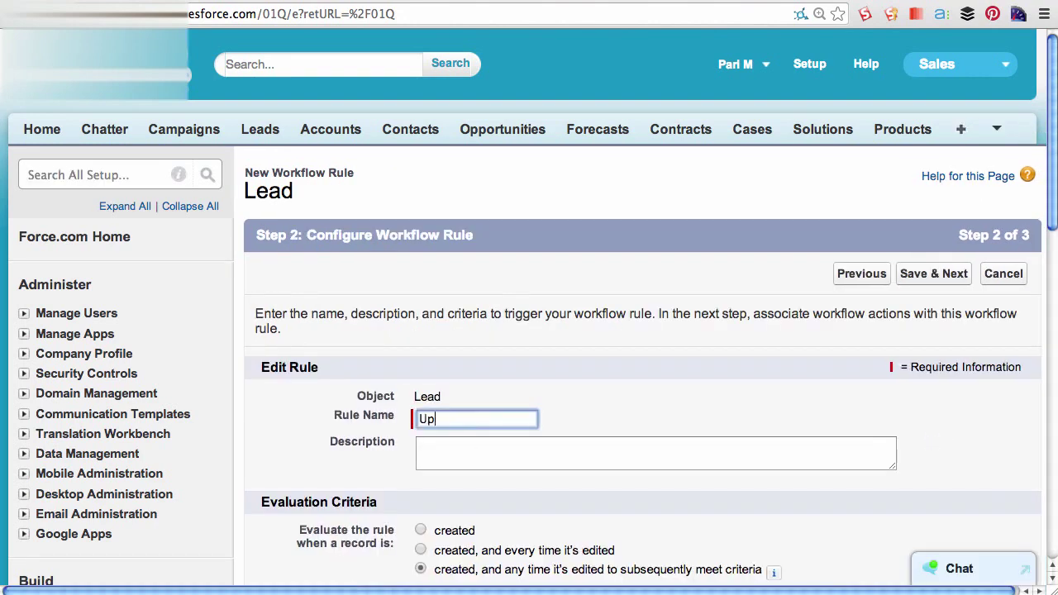
{"action": "key", "text": "BackSpace"}
{"action": "key", "text": "BackSpace"}
{"action": "type", "text": "ad Owners"}
{"action": "key", "text": "Tab"}
{"action": "type", "text": "When a new lead is"}
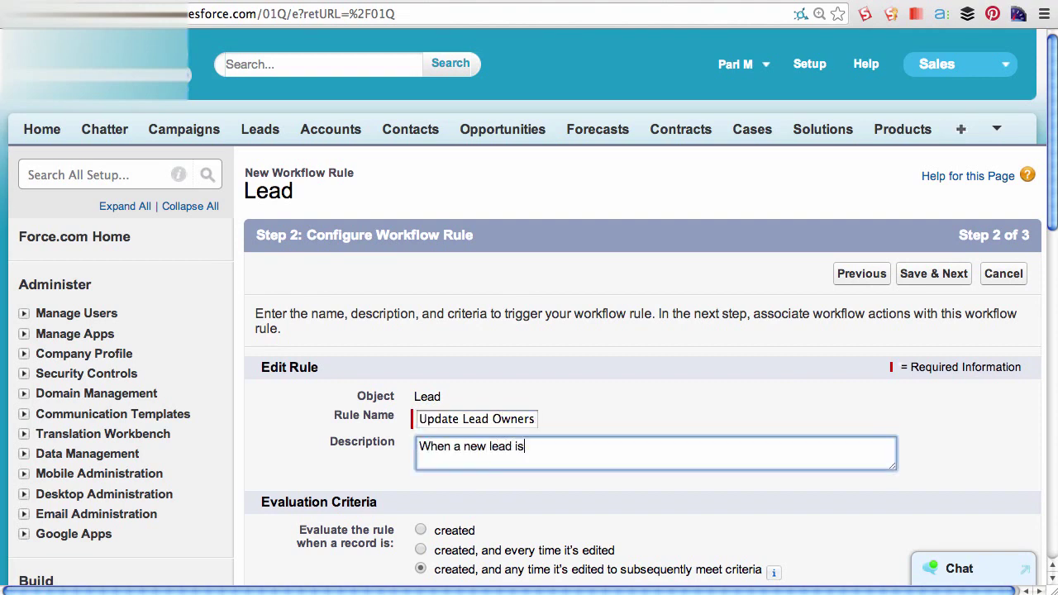
{"action": "type", "text": " created update the ownership to"}
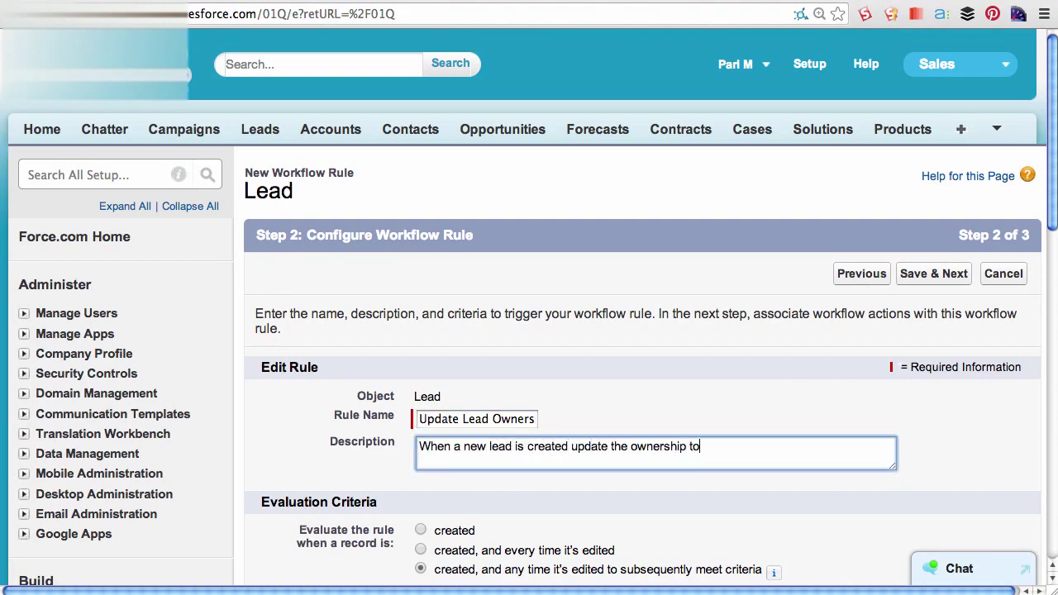
{"action": "type", "text": " the Leads Queue"}
{"action": "scroll", "coordinate": [420, 393], "scroll_direction": "down", "scroll_amount": 3}
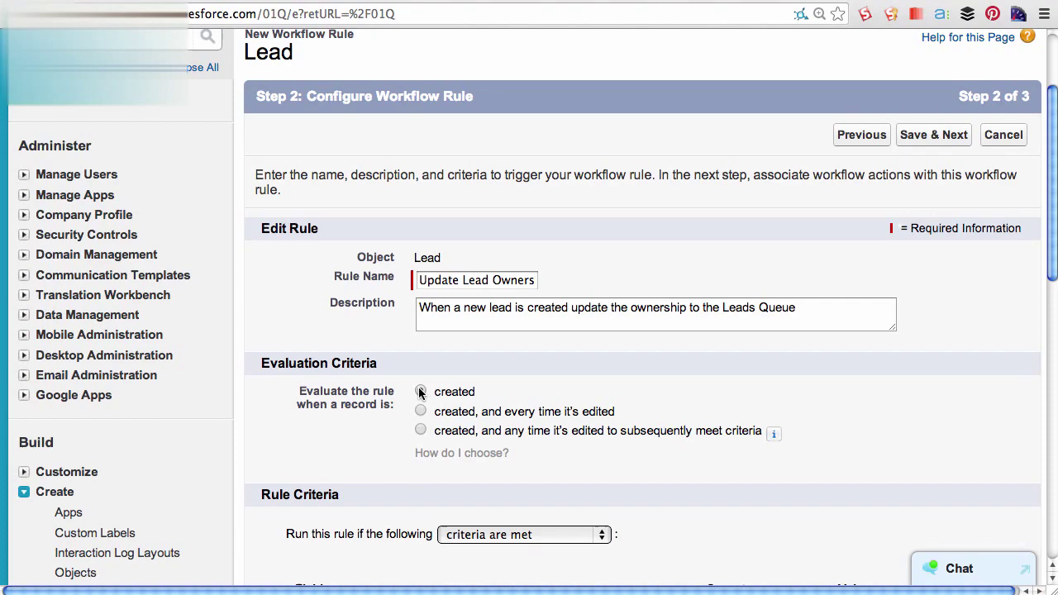
{"action": "left_click", "coordinate": [421, 393]}
- Add criterion Lead: Created Date not equal to 01/01/1940 and save the rule
{"action": "scroll", "coordinate": [592, 377], "scroll_direction": "down", "scroll_amount": 4}
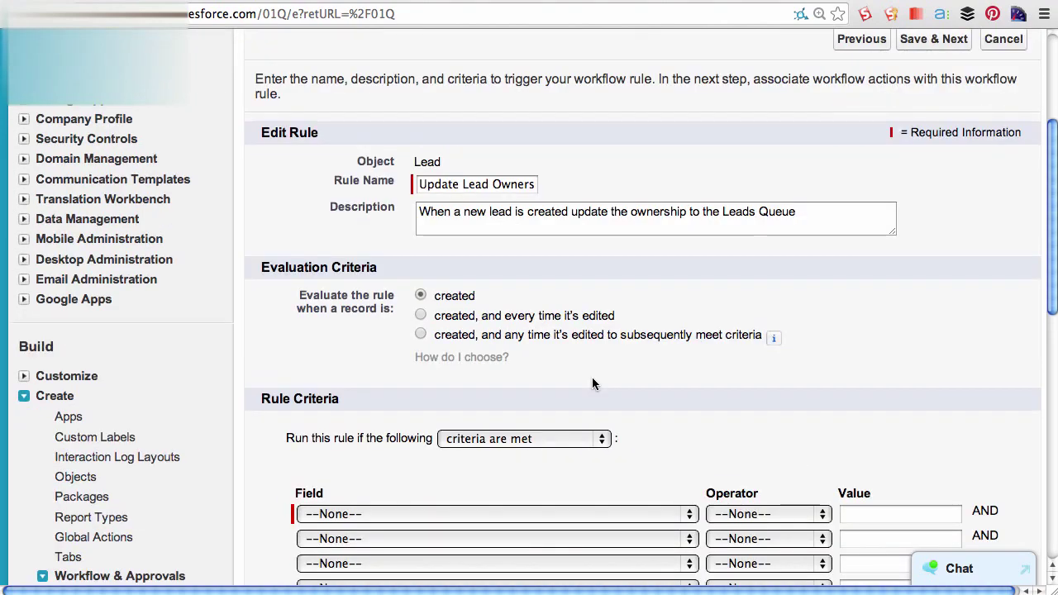
{"action": "scroll", "coordinate": [592, 384], "scroll_direction": "down", "scroll_amount": 2}
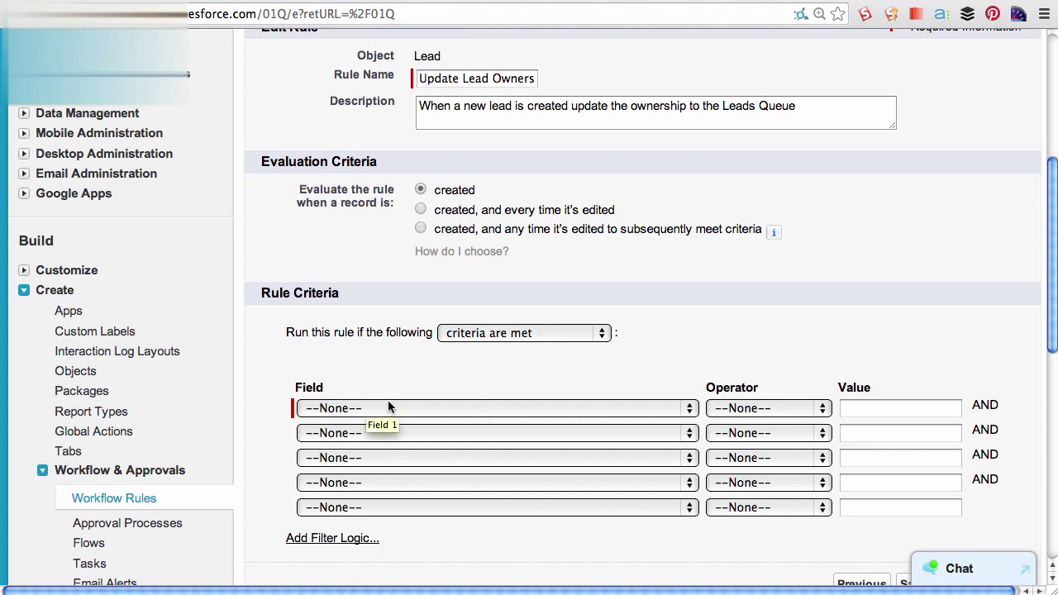
{"action": "left_click", "coordinate": [352, 408]}
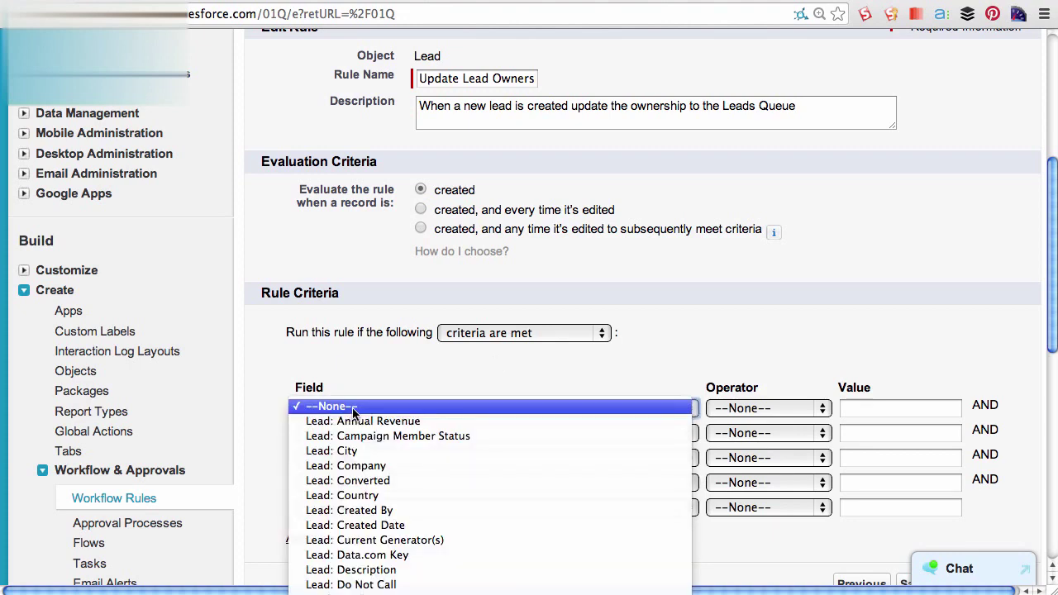
{"action": "key", "text": "Down"}
{"action": "key", "text": "Down"}
{"action": "key", "text": "Down"}
{"action": "key", "text": "Down"}
{"action": "key", "text": "Down"}
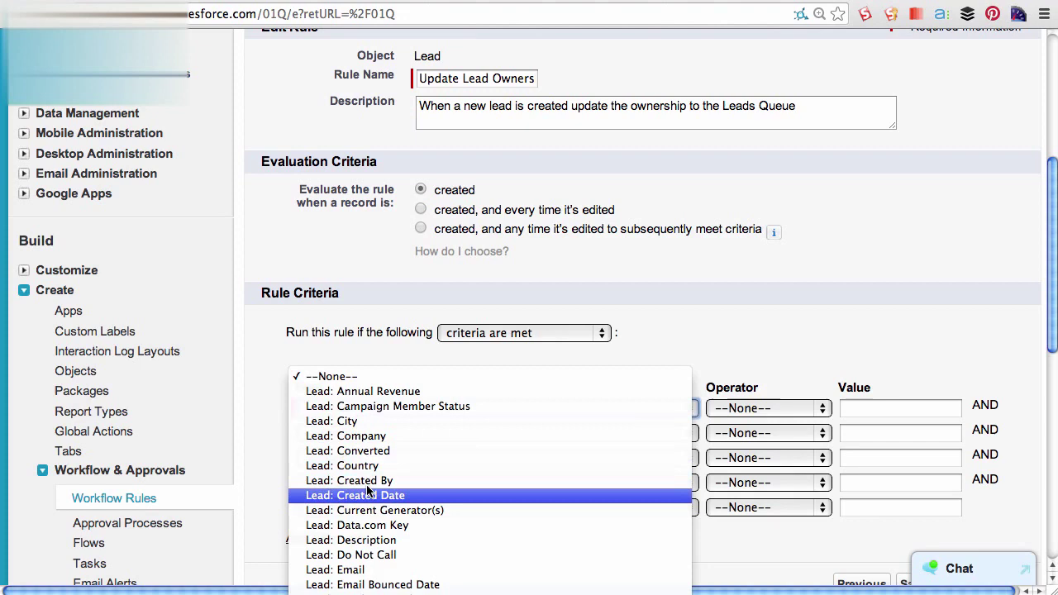
{"action": "left_click", "coordinate": [371, 496]}
{"action": "left_click", "coordinate": [736, 410]}
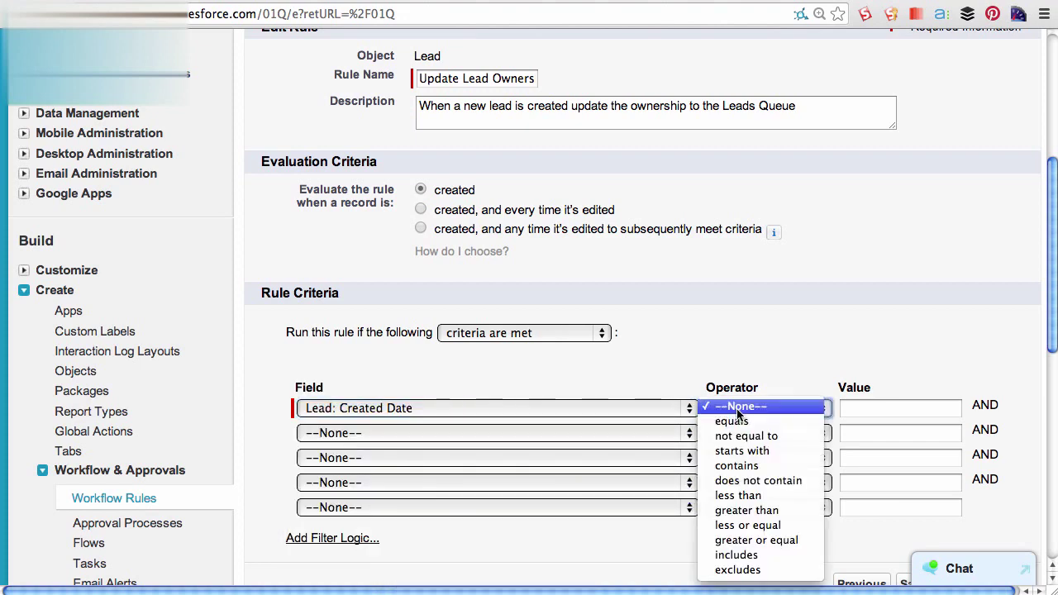
{"action": "left_click", "coordinate": [745, 436]}
{"action": "left_click", "coordinate": [861, 411]}
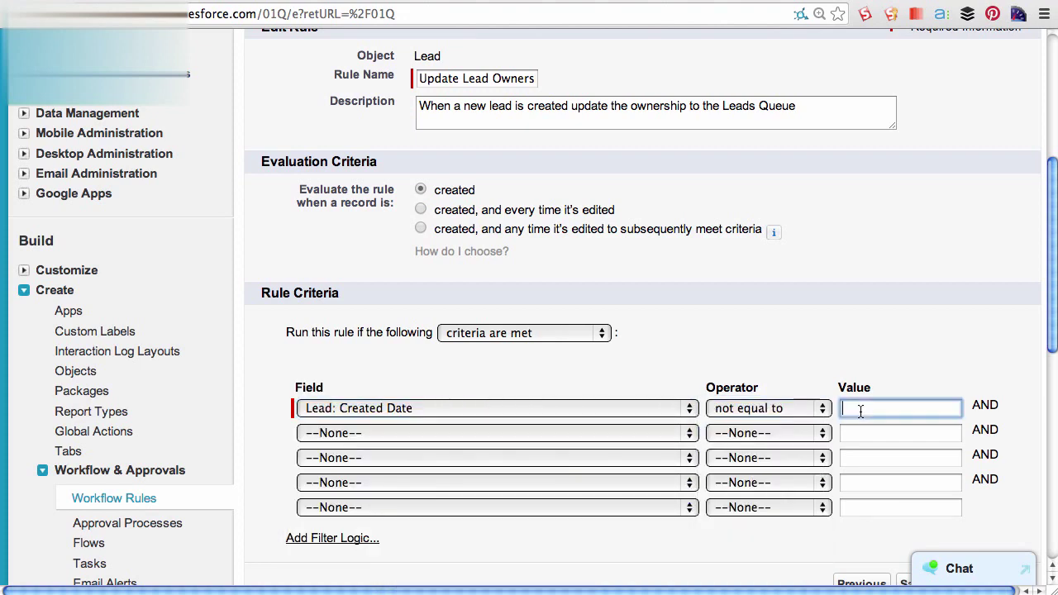
{"action": "type", "text": "01/01/1940"}
{"action": "scroll", "coordinate": [860, 468], "scroll_direction": "down", "scroll_amount": 2}
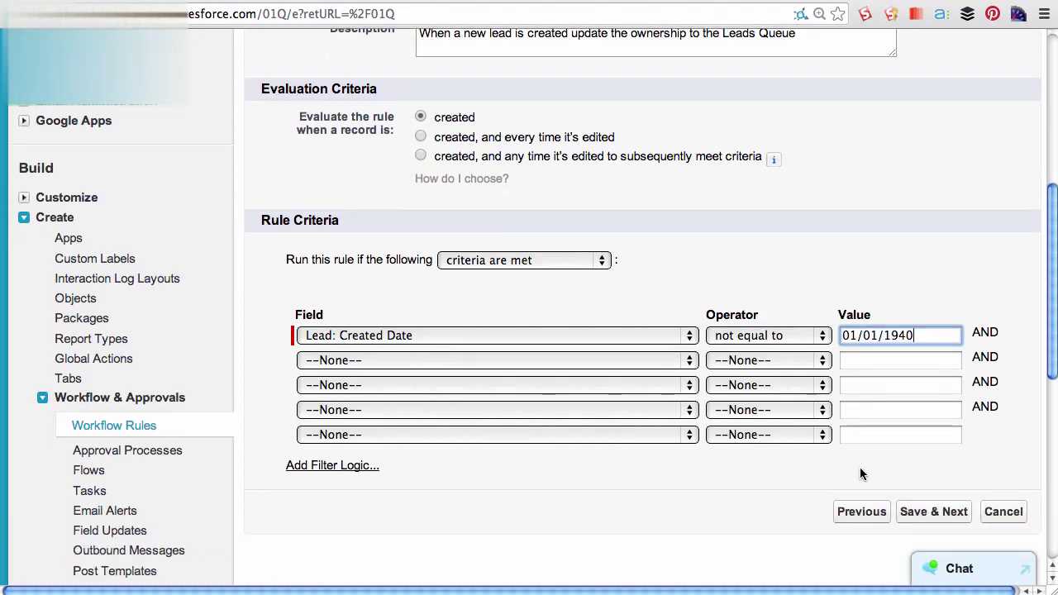
{"action": "left_click", "coordinate": [963, 516]}
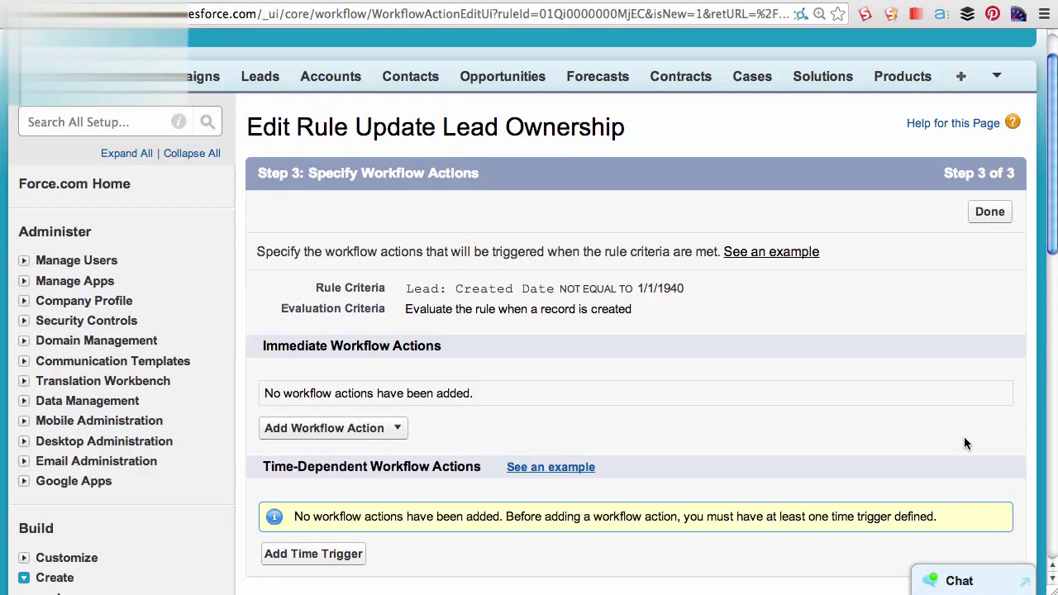
- Add a New Field Update workflow action to the Lead rule
{"action": "left_click", "coordinate": [390, 434]}
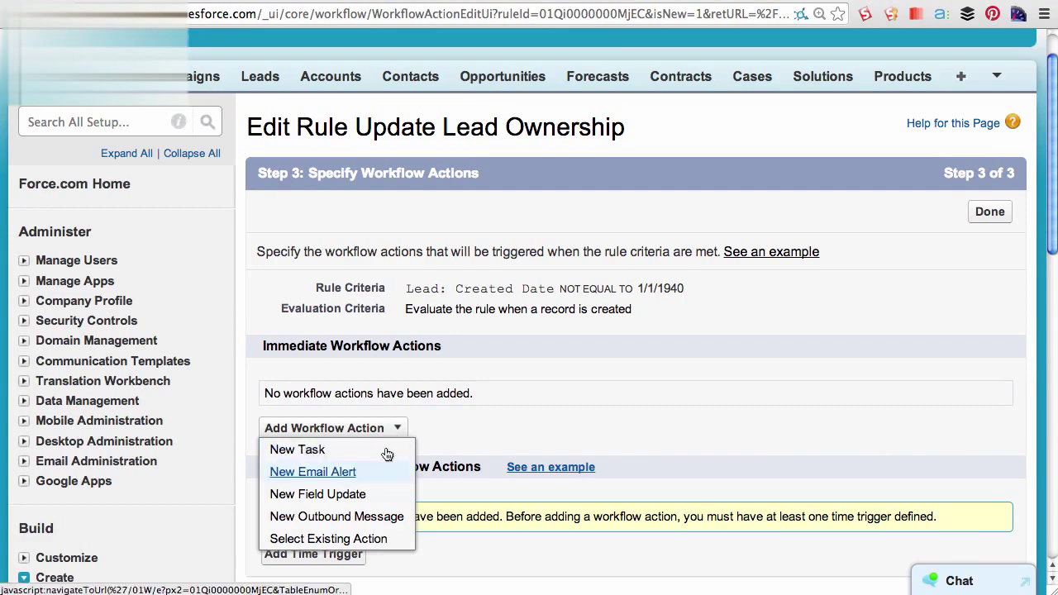
{"action": "left_click", "coordinate": [341, 493]}
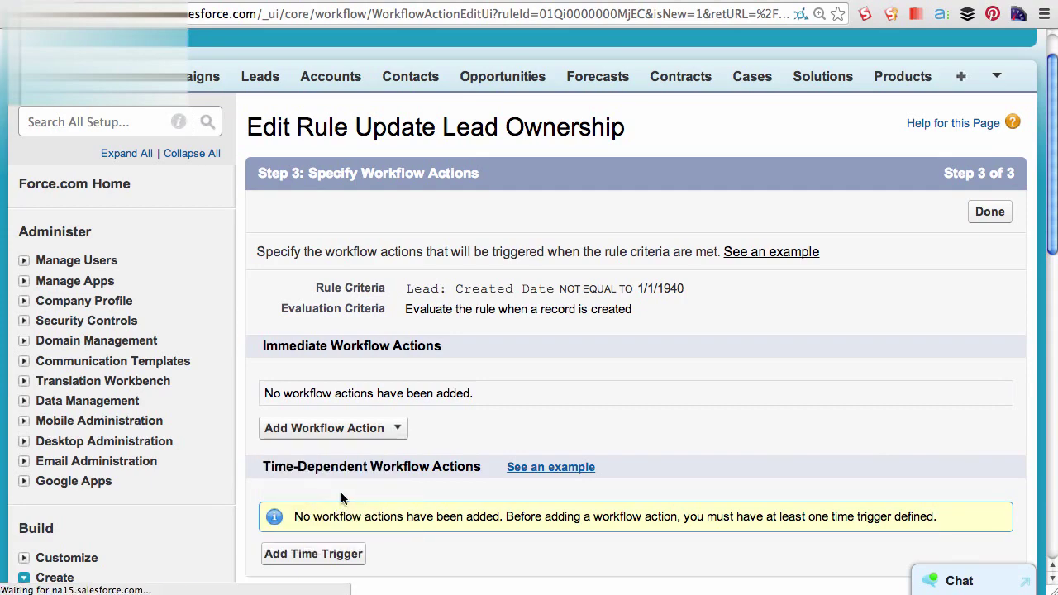
- Name the field update 'Update Owner Field' with description 'Update lead owner to the leads queue'
{"action": "type", "text": "Update O"}
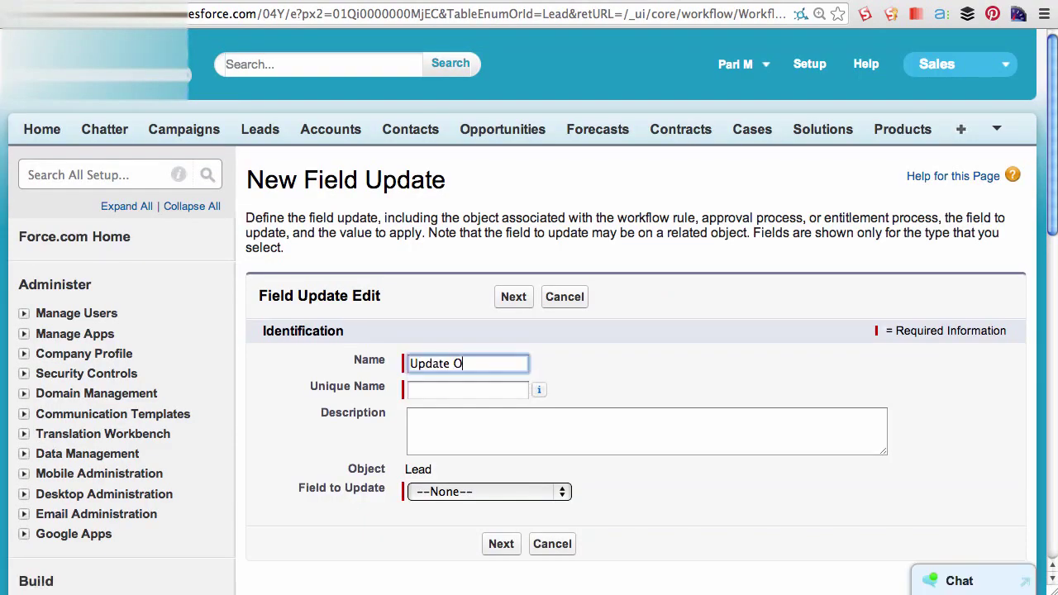
{"action": "type", "text": "wner Field"}
{"action": "left_click", "coordinate": [645, 430]}
{"action": "type", "text": "Update lead"}
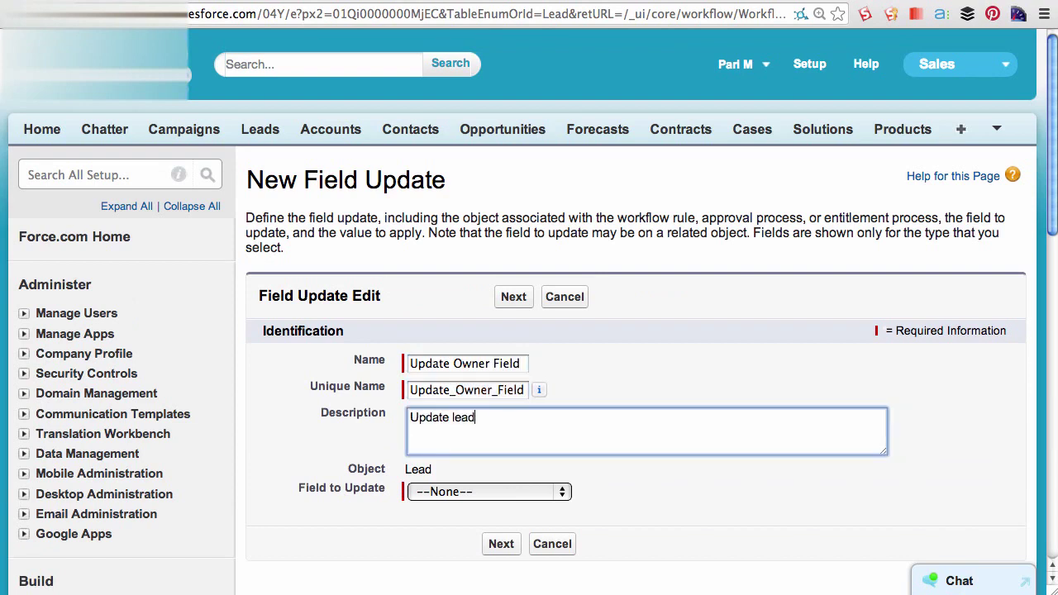
{"action": "type", "text": " owner to the leads qu"}
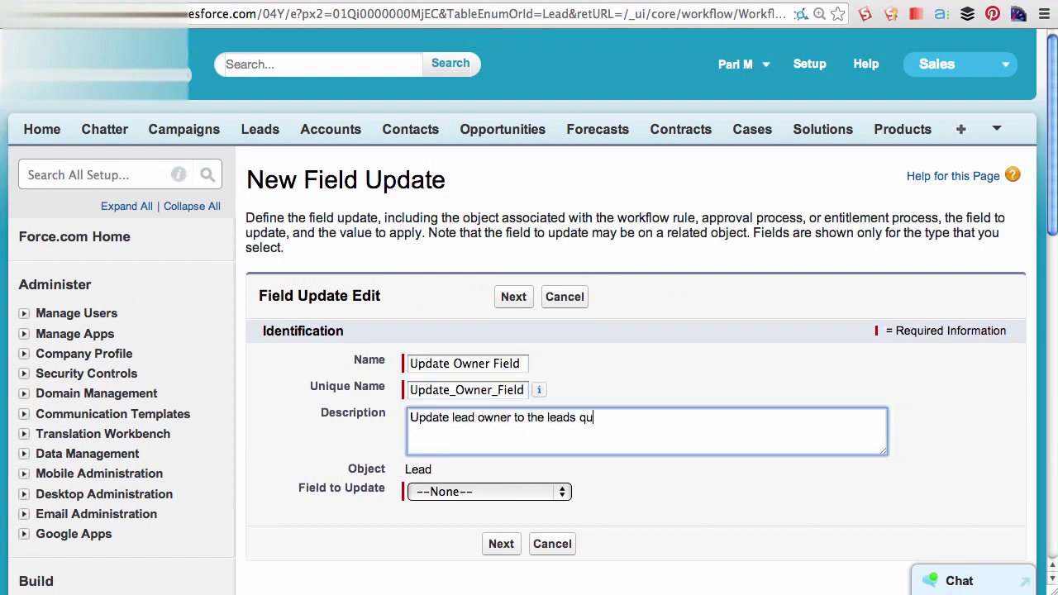
{"action": "type", "text": "eue"}
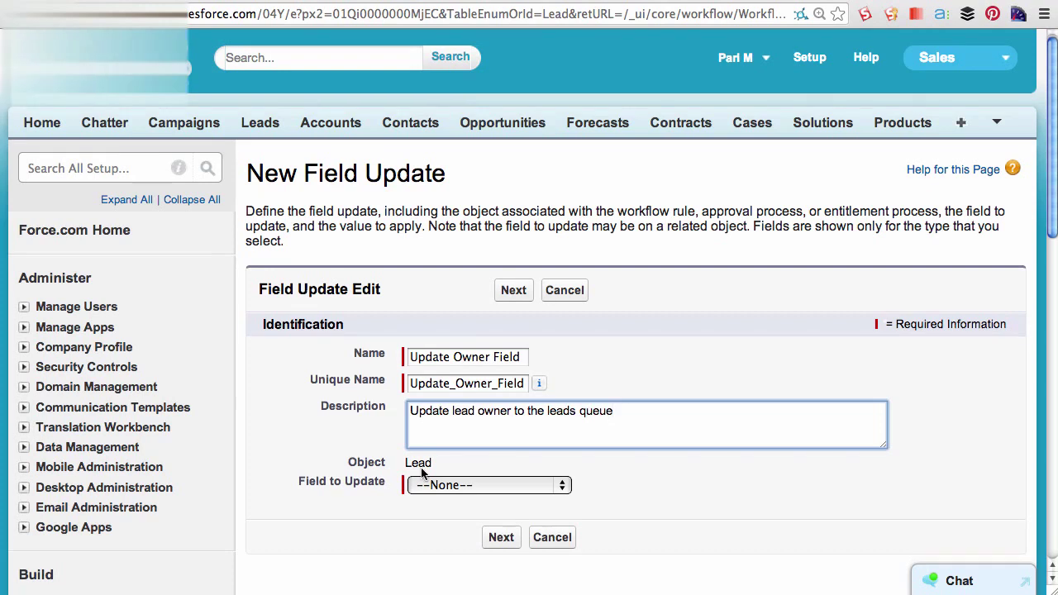
- Make the field update set Lead Owner to the queue Leads Queue, and save it
{"action": "scroll", "coordinate": [421, 472], "scroll_direction": "down", "scroll_amount": 1}
{"action": "left_click", "coordinate": [464, 461]}
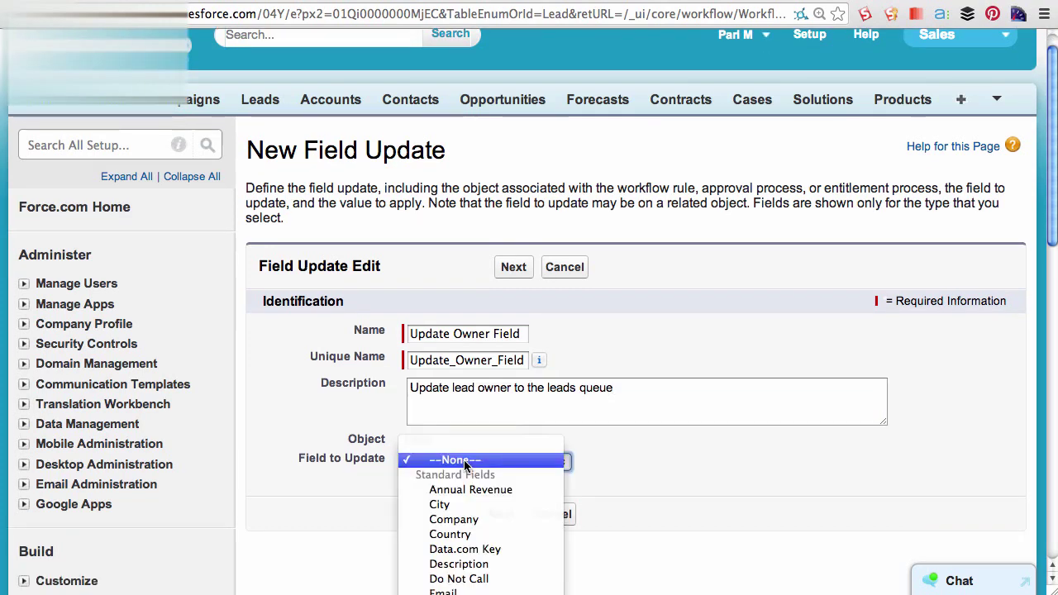
{"action": "scroll", "coordinate": [464, 460], "scroll_direction": "down", "scroll_amount": 1}
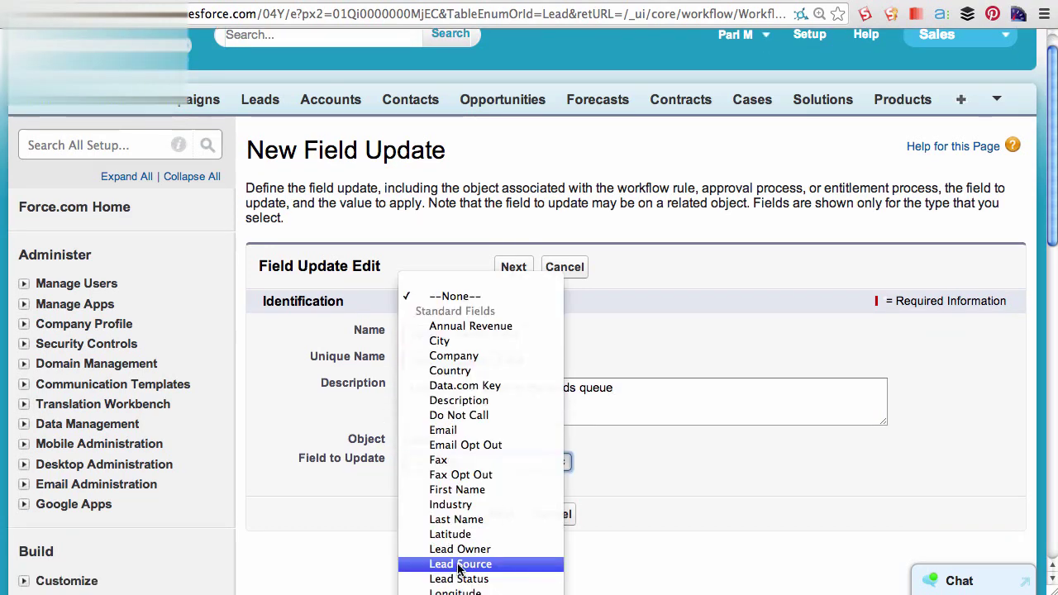
{"action": "left_click", "coordinate": [461, 552]}
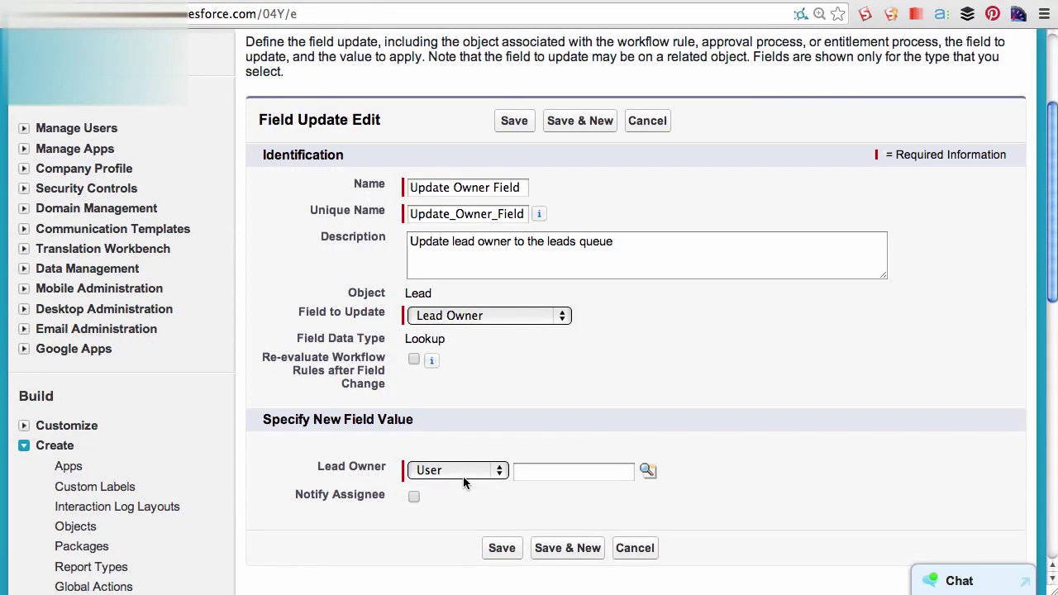
{"action": "left_click", "coordinate": [471, 475]}
{"action": "left_click", "coordinate": [474, 485]}
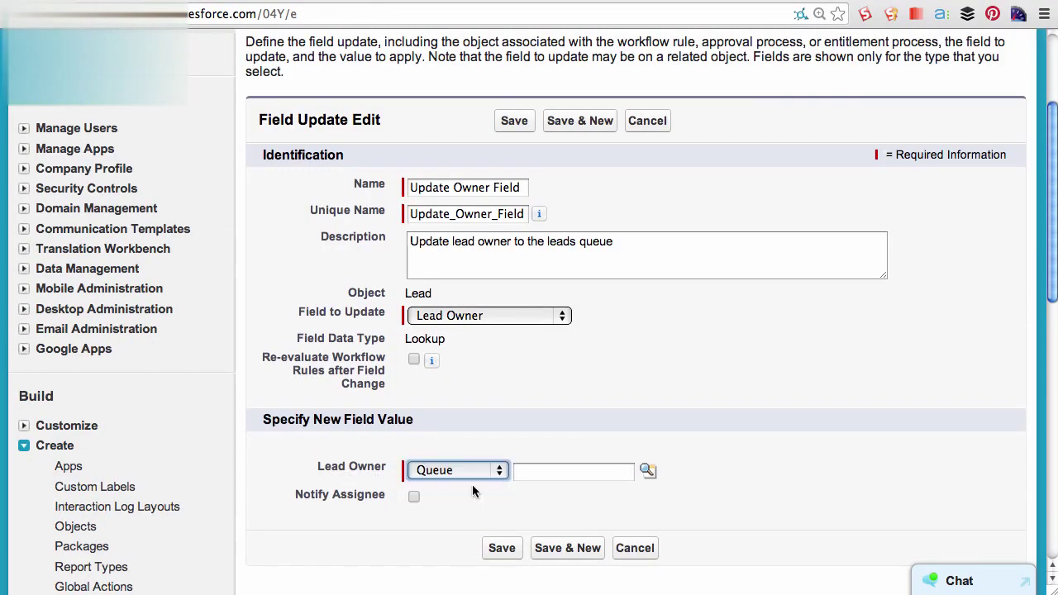
{"action": "left_click", "coordinate": [647, 471]}
{"action": "left_click", "coordinate": [463, 547]}
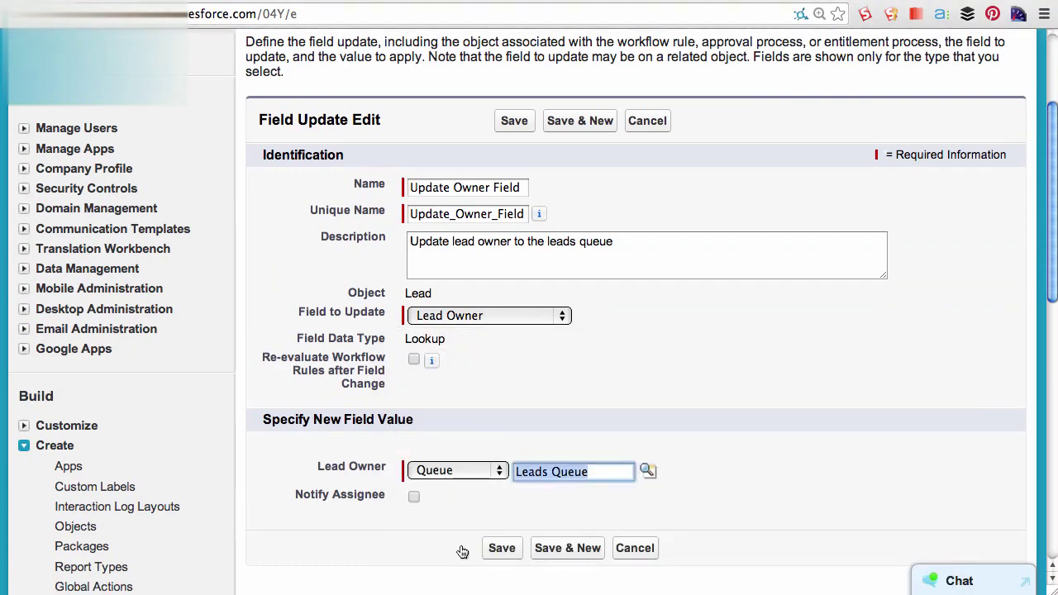
{"action": "left_click", "coordinate": [504, 550]}
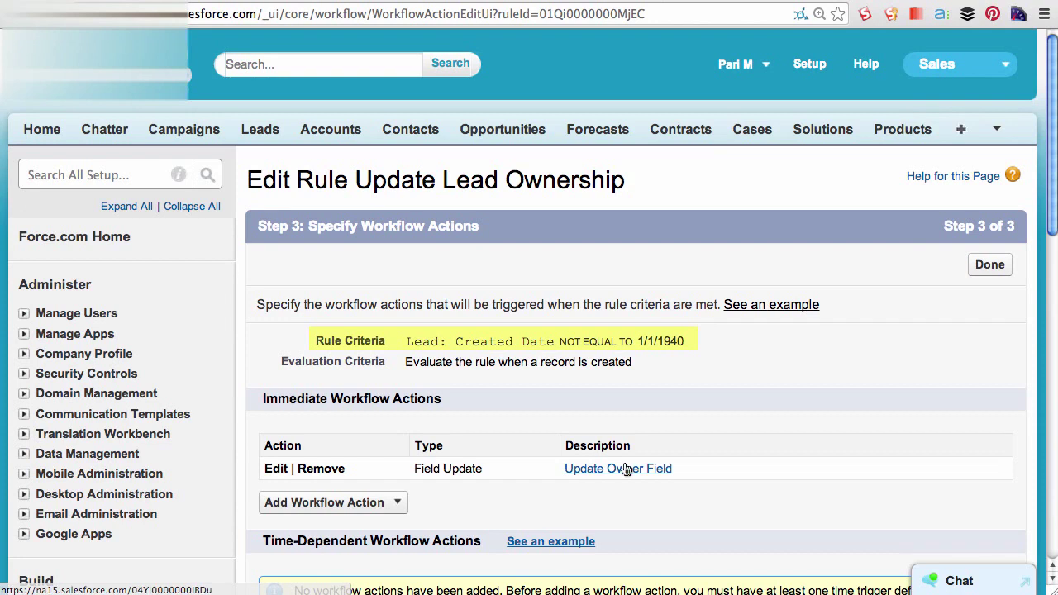
- Finish the workflow actions, activate the Update Lead Ownership rule, and go to Leads home
{"action": "scroll", "coordinate": [627, 469], "scroll_direction": "down", "scroll_amount": 1}
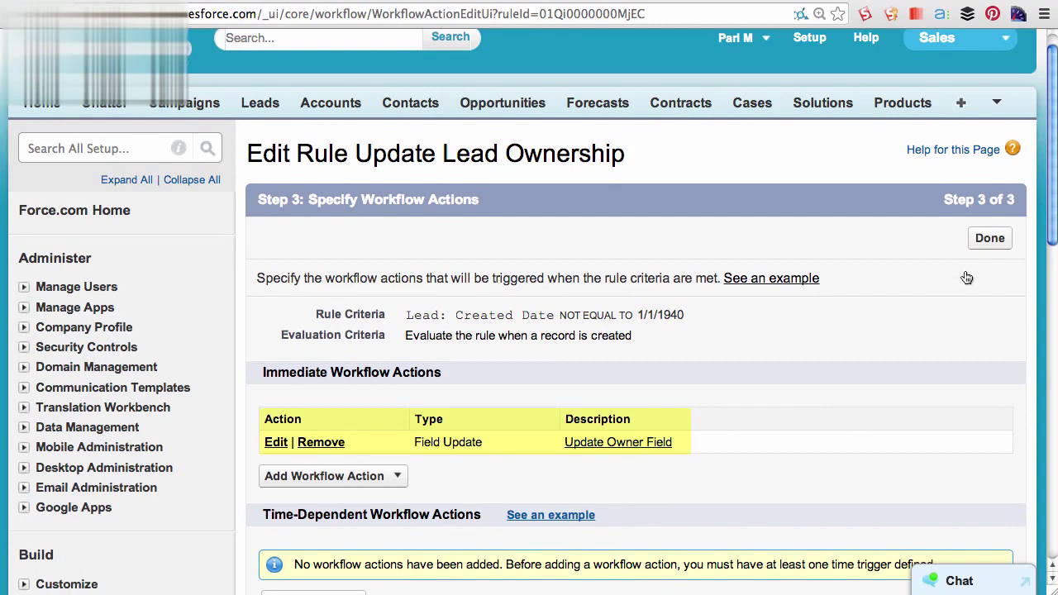
{"action": "left_click", "coordinate": [988, 241]}
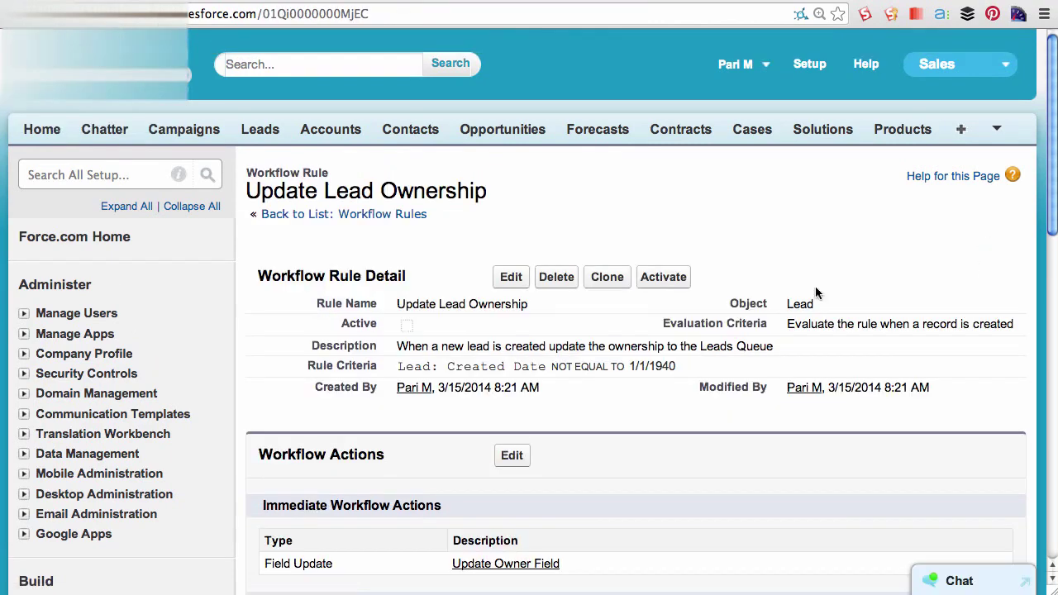
{"action": "left_click", "coordinate": [664, 279]}
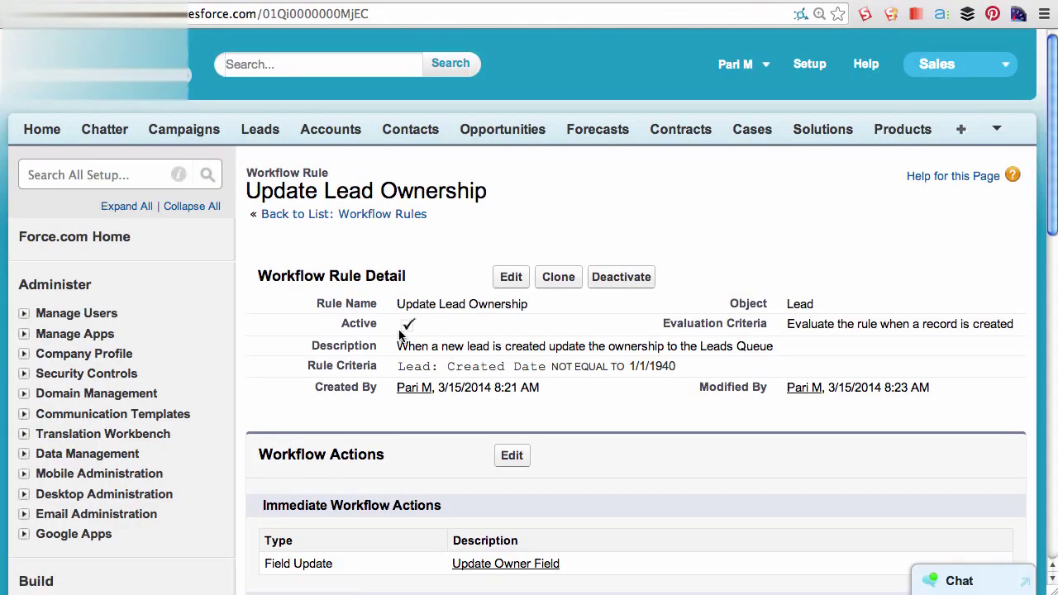
{"action": "left_click", "coordinate": [261, 131]}
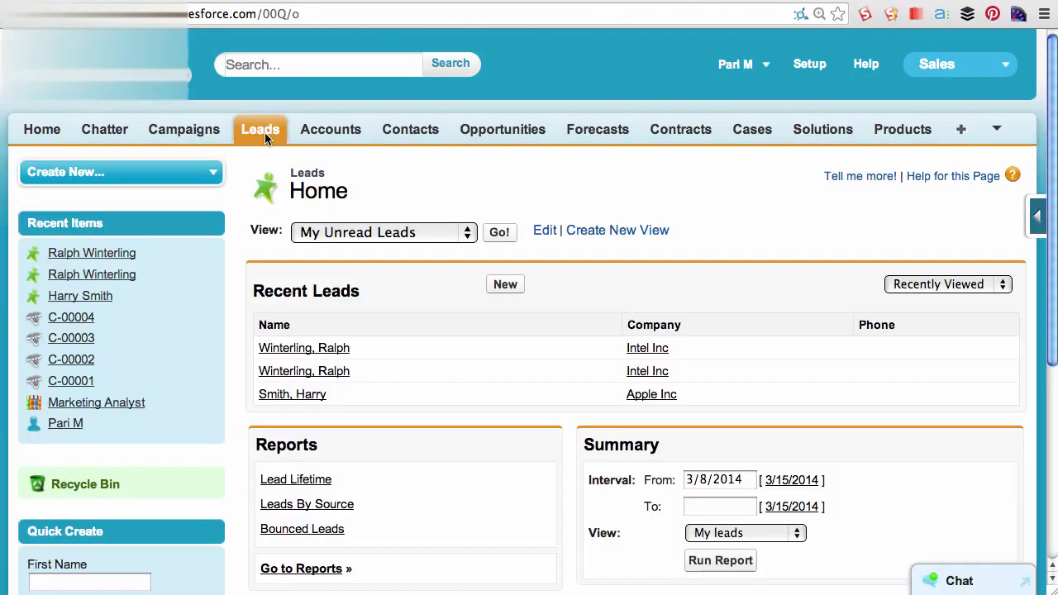
- Create a test lead with first and last name for 'Nirvana Inc', confirming Leads Queue now owns it
{"action": "left_click", "coordinate": [505, 285]}
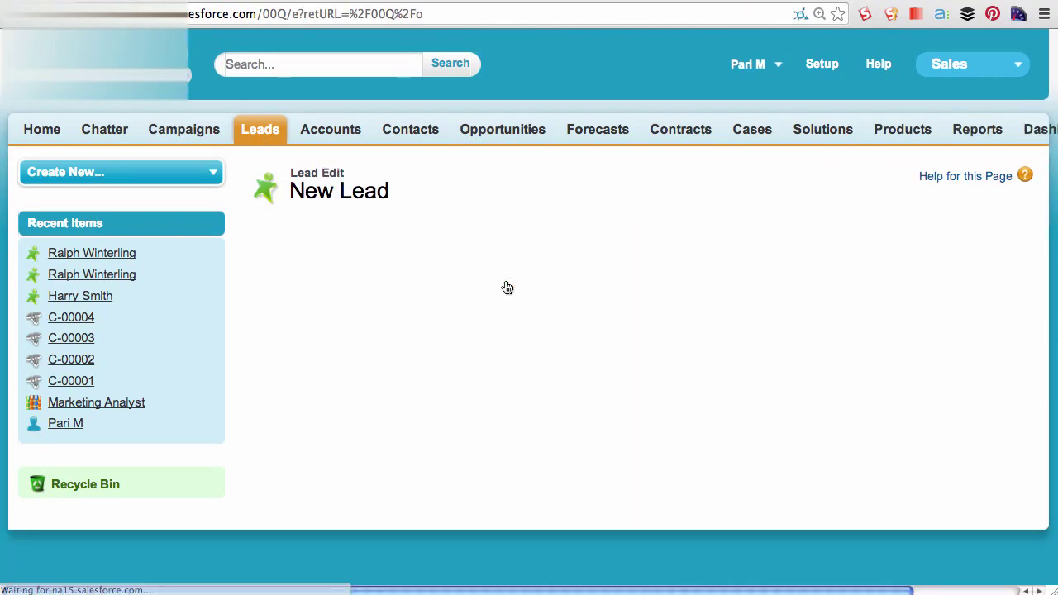
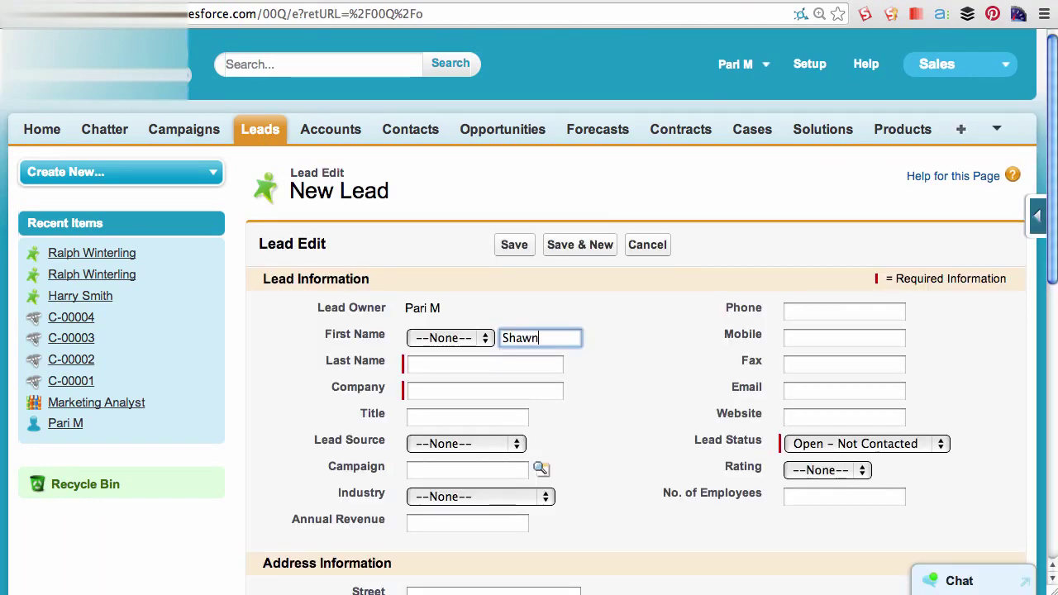
{"action": "key", "text": "Tab"}
{"action": "key", "text": "Tab"}
{"action": "type", "text": "Nirvana Inc"}
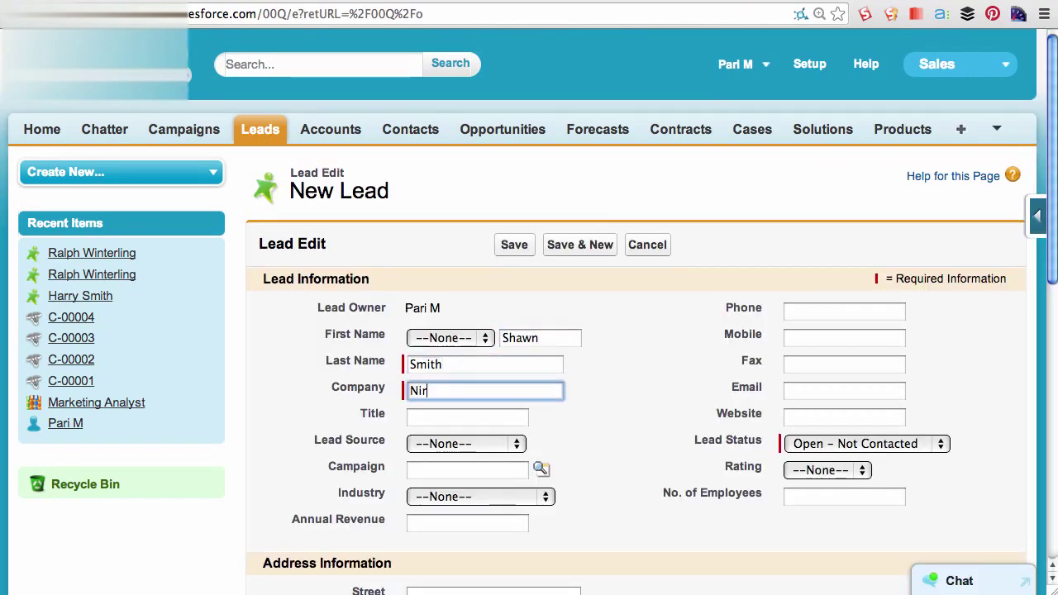
{"action": "left_click", "coordinate": [515, 244]}
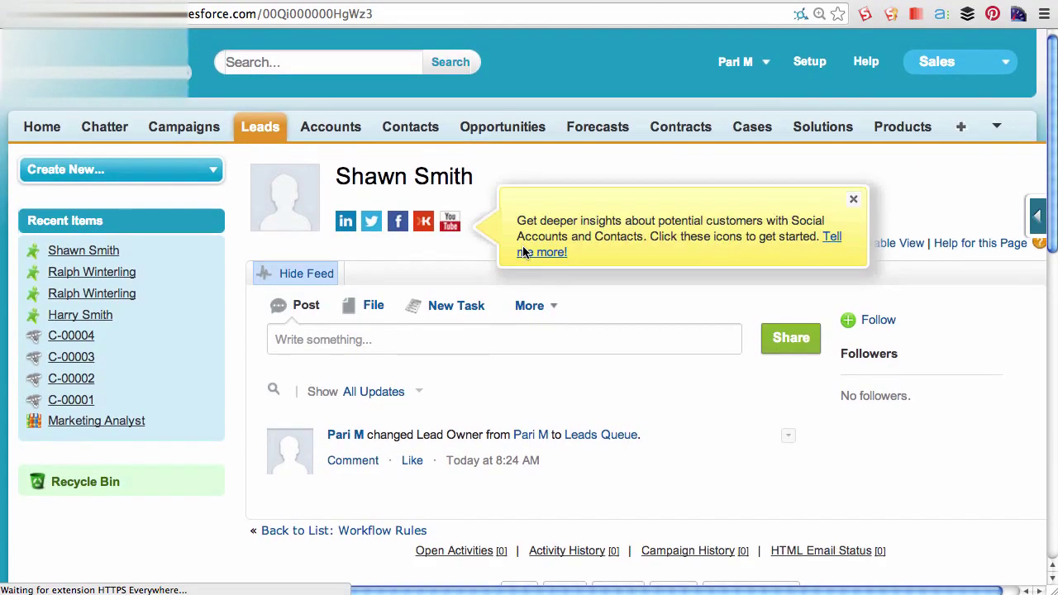
{"action": "scroll", "coordinate": [523, 251], "scroll_direction": "down", "scroll_amount": 4}
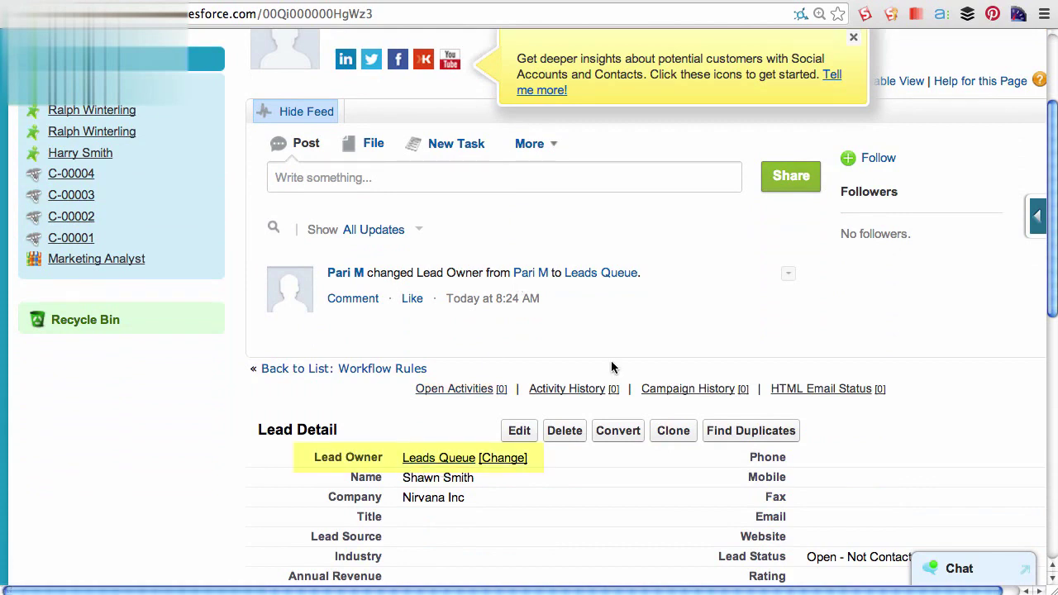
{"action": "scroll", "coordinate": [675, 331], "scroll_direction": "up", "scroll_amount": 4}
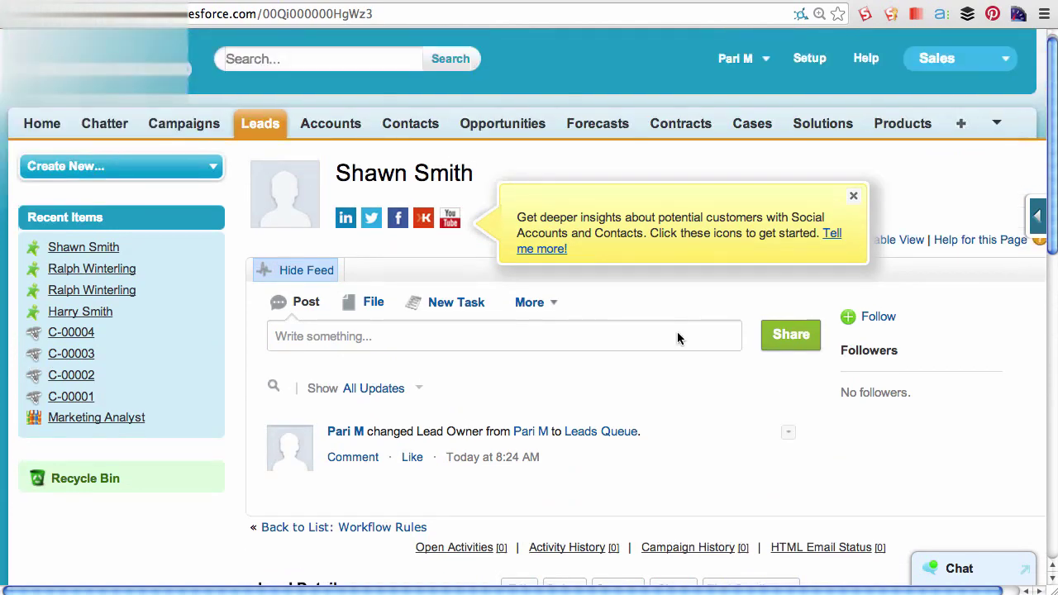
- In the Leads Queue view, accept the Nirvana Inc lead, then return to Leads home
{"action": "left_click", "coordinate": [265, 129]}
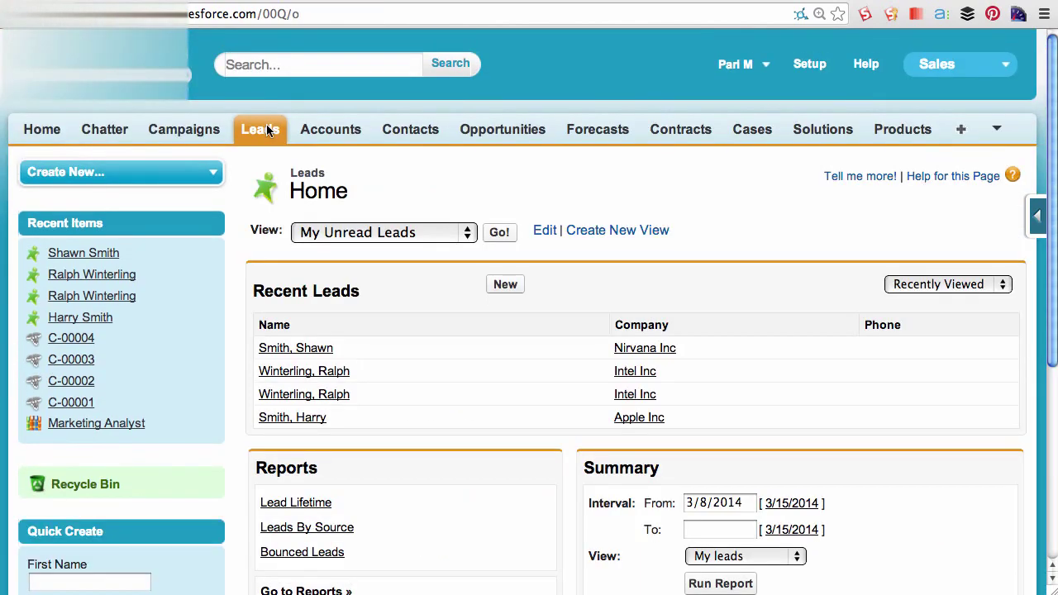
{"action": "left_click", "coordinate": [388, 237]}
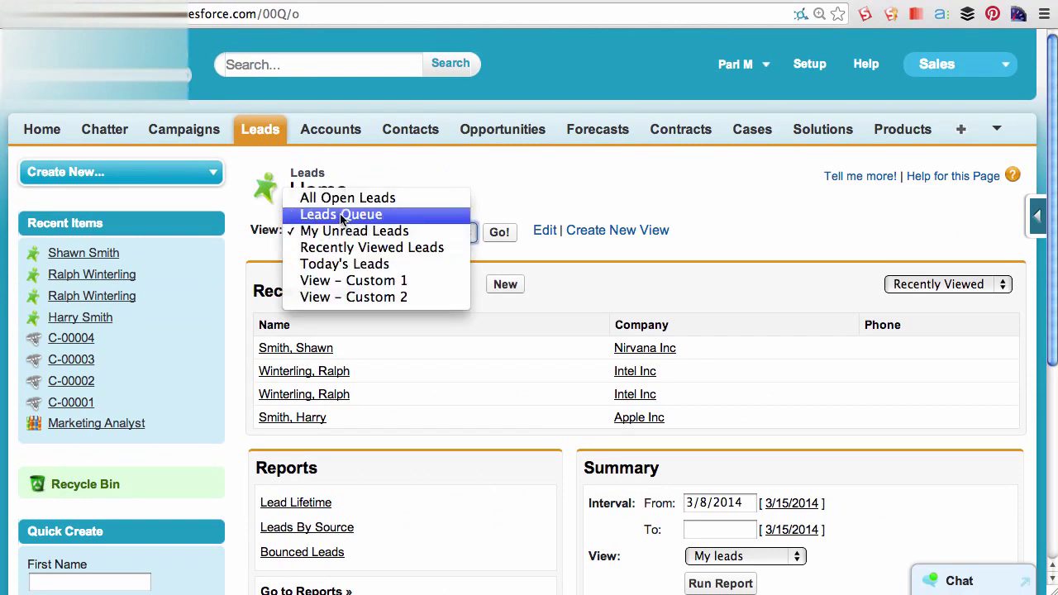
{"action": "left_click", "coordinate": [356, 215]}
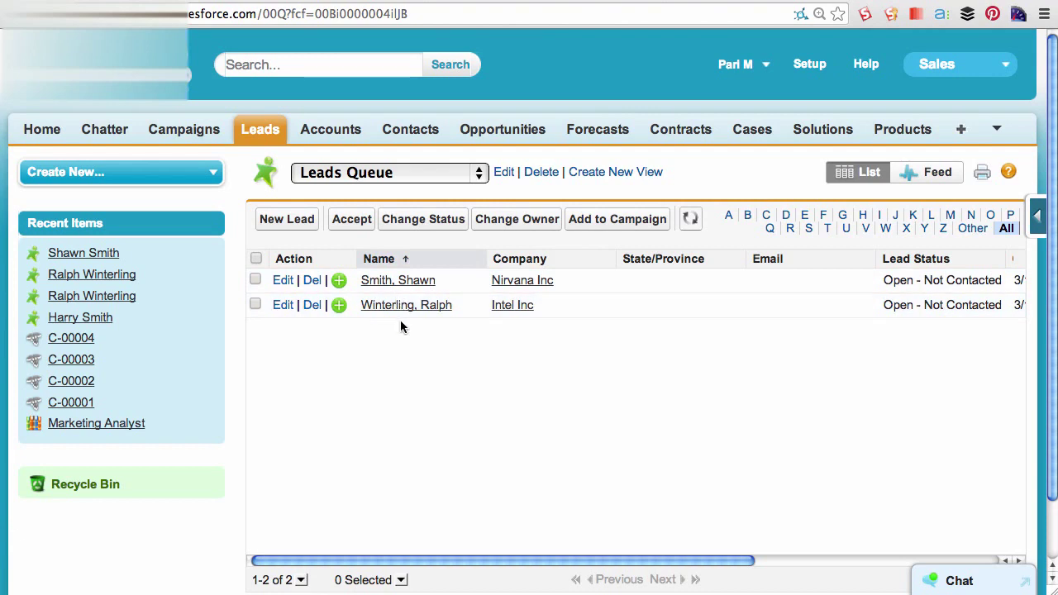
{"action": "left_click", "coordinate": [255, 281]}
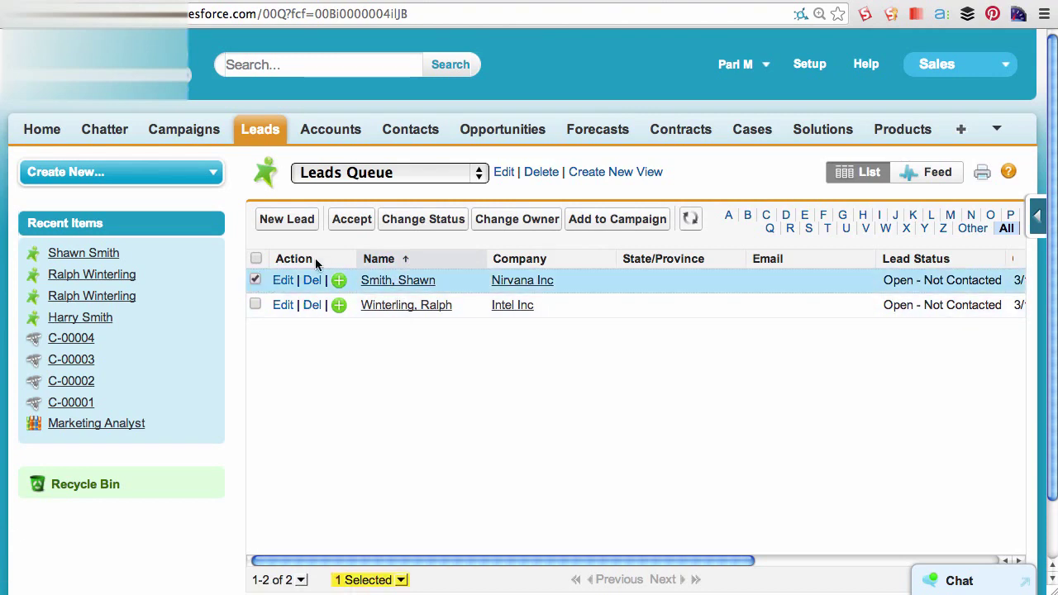
{"action": "left_click", "coordinate": [347, 220]}
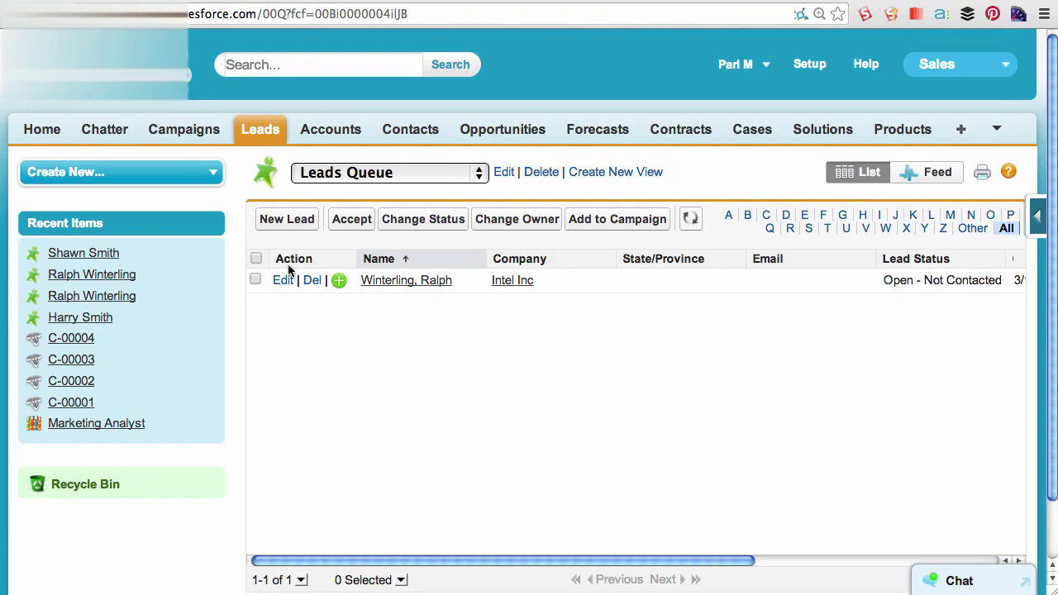
{"action": "left_click", "coordinate": [256, 138]}
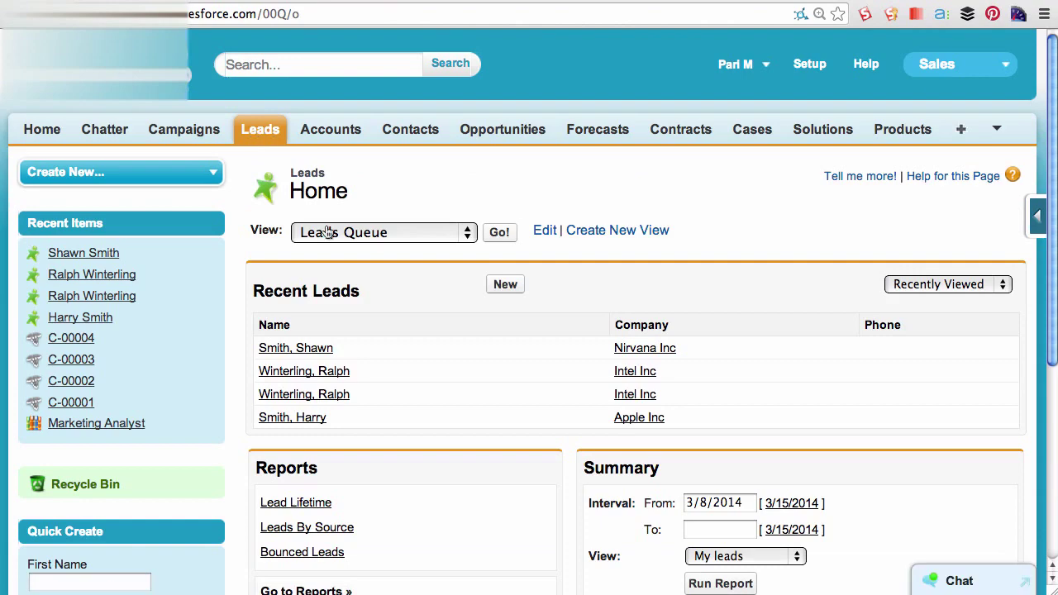
- Open the Nirvana Inc lead from Recent Leads to confirm it is now owned by the current user
{"action": "left_click", "coordinate": [307, 347]}
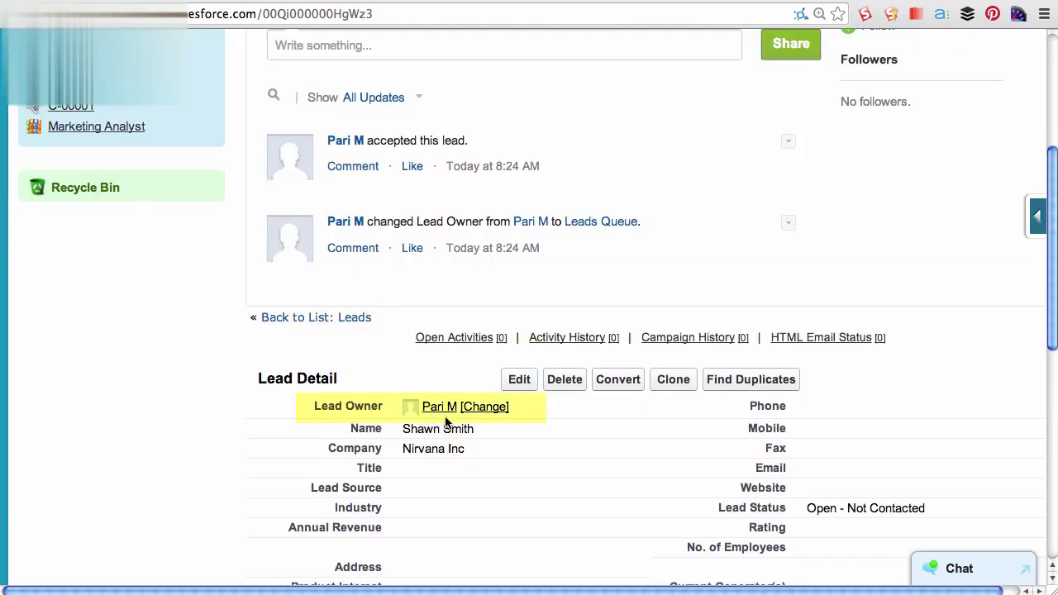